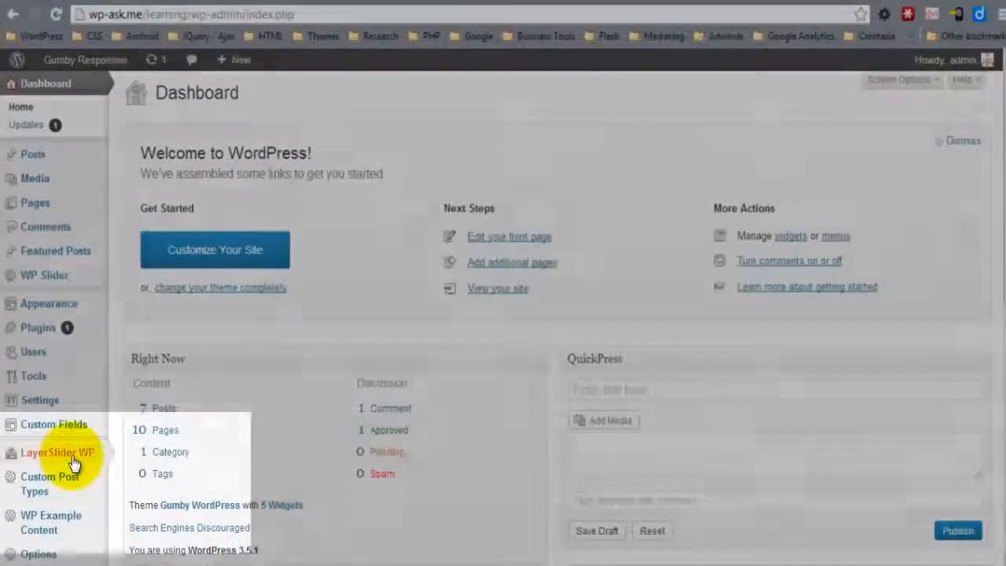
Create a new slider in LayerSlider WP and name it "Home Page 2".
mouse_move(72, 470)
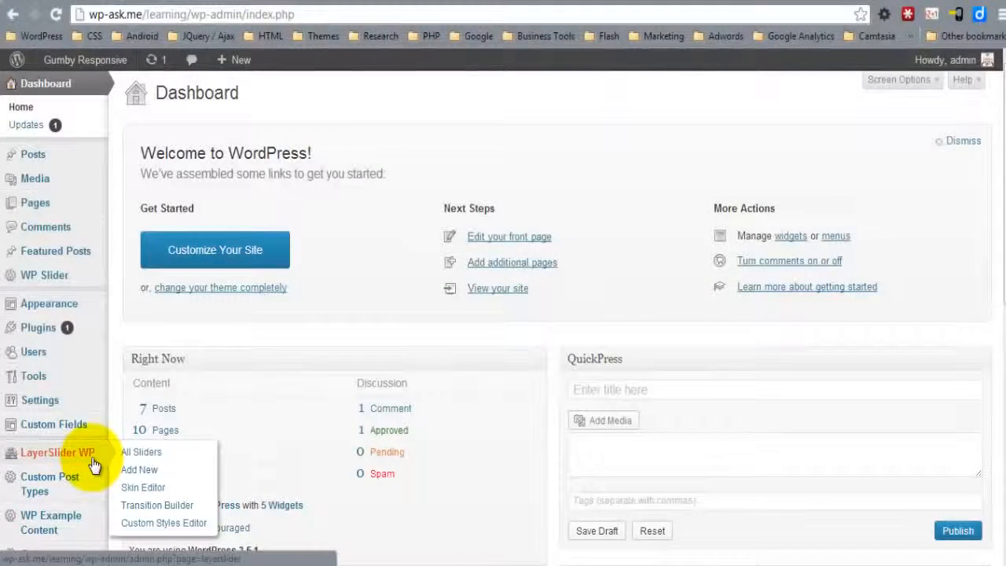
left_click(179, 460)
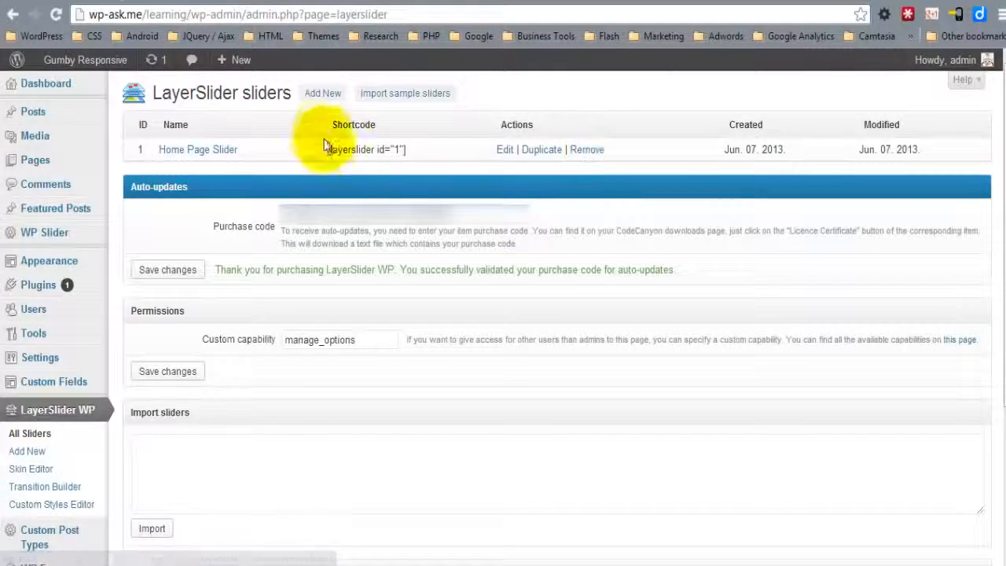
left_click(323, 94)
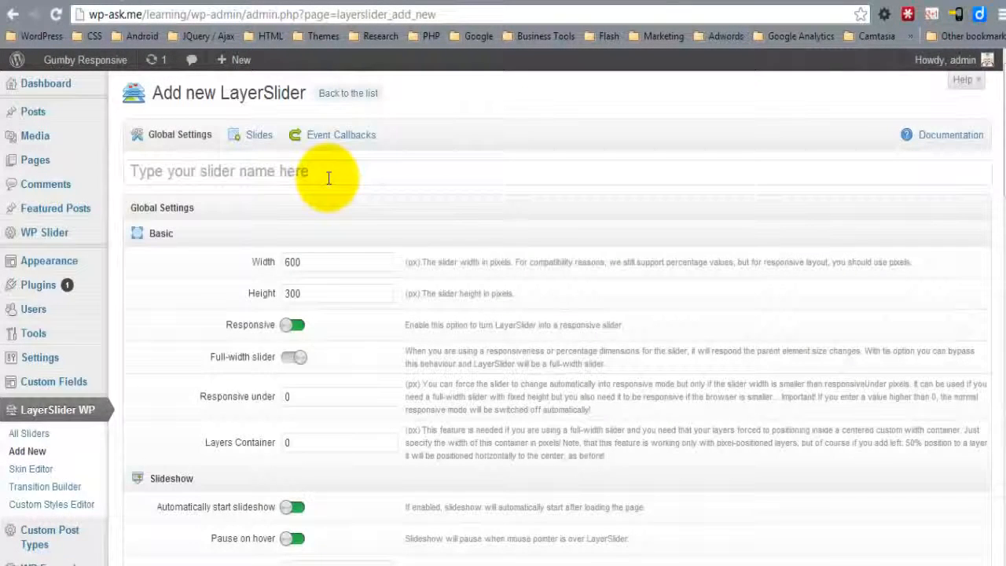
left_click(328, 178)
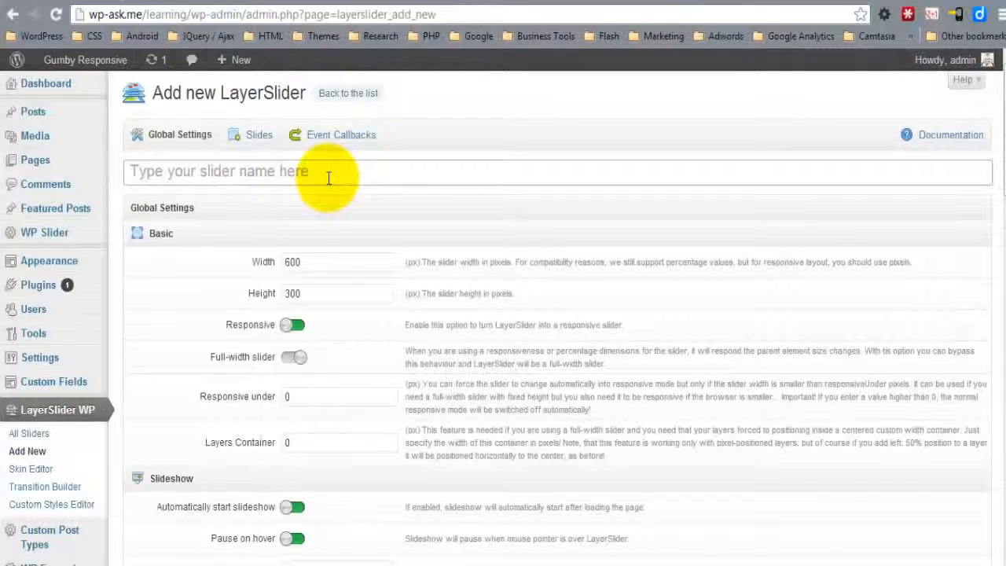
type("Home Page")
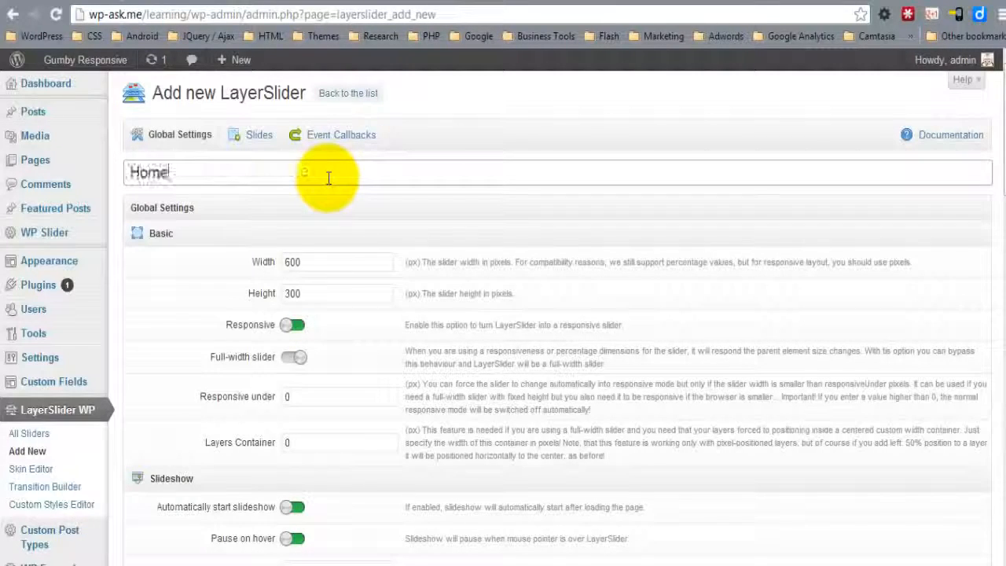
type(" 2")
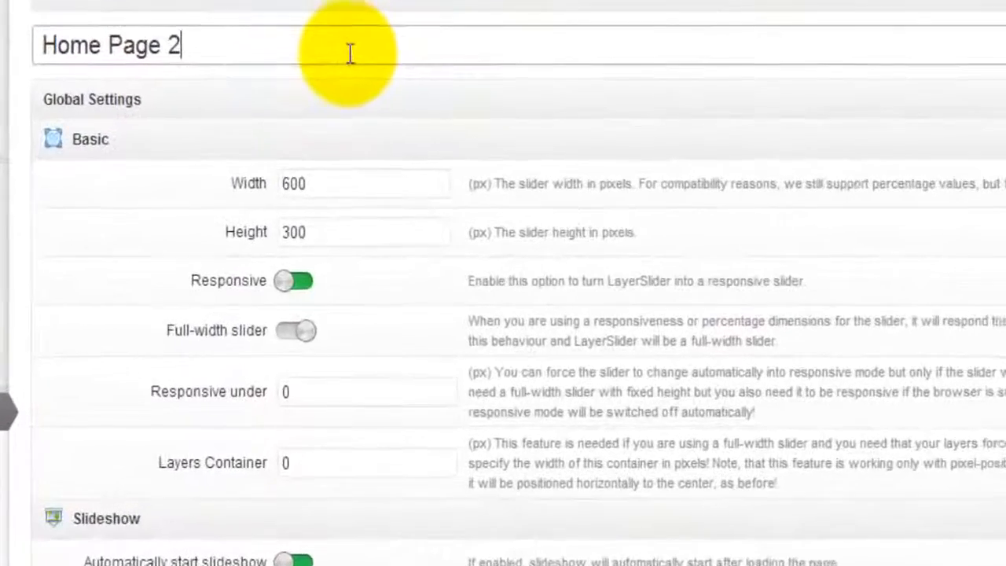
Set the slider's width to 940 px and its height to 350 px.
double_click(361, 176)
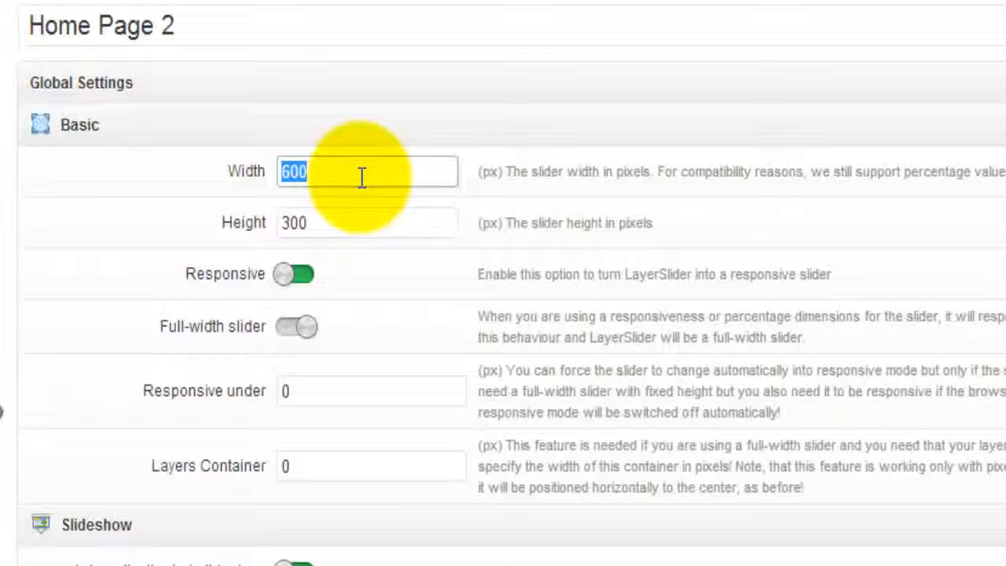
type("940")
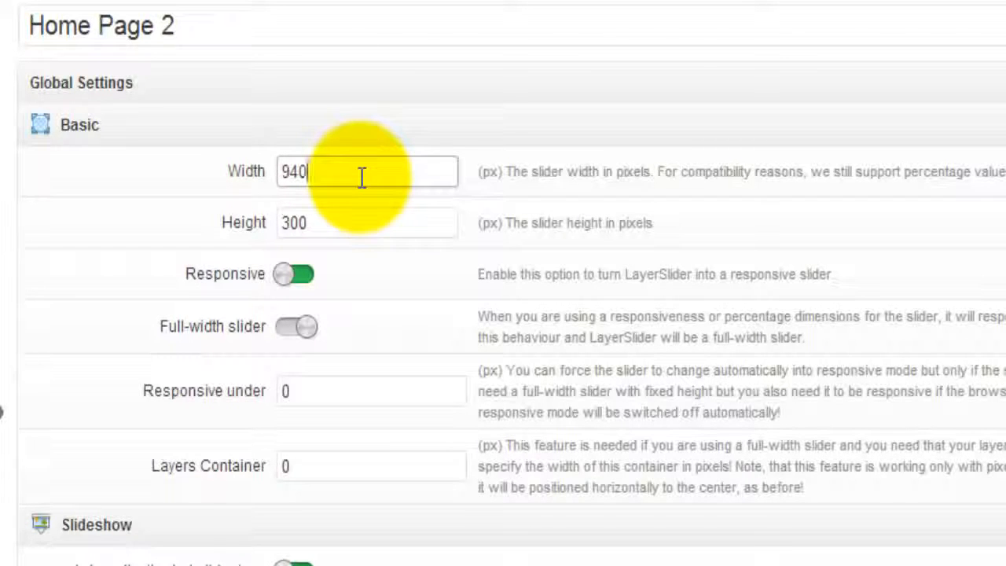
double_click(344, 225)
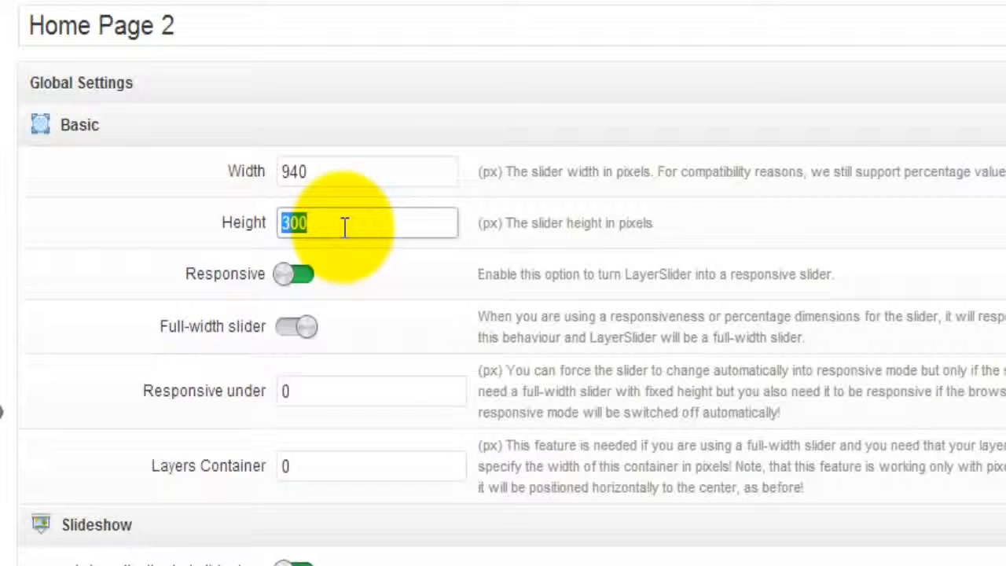
type("350")
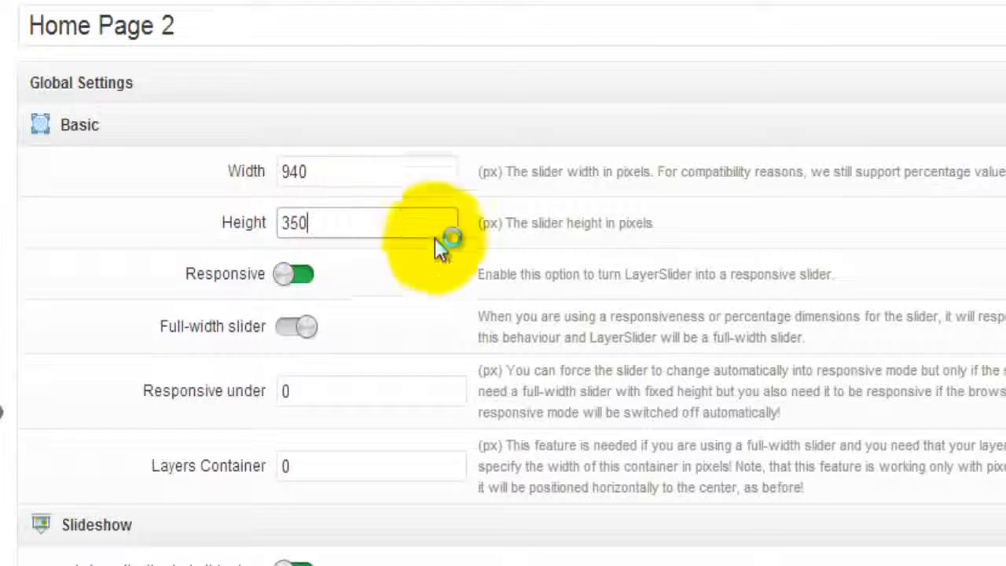
left_click(521, 256)
Review the remaining global settings, save the new slider and open its slides for editing.
scroll(553, 246, "down", 3)
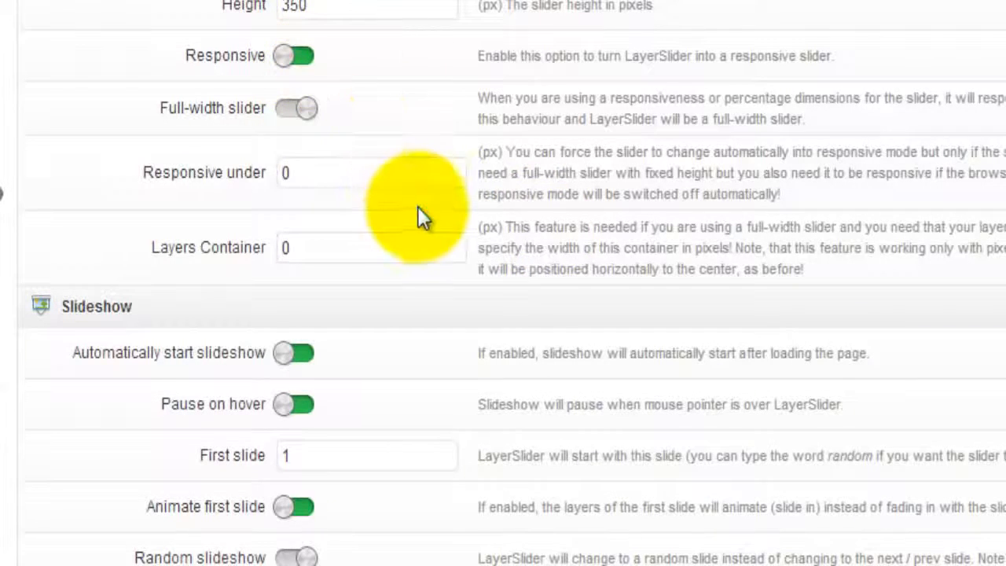
left_click(529, 239)
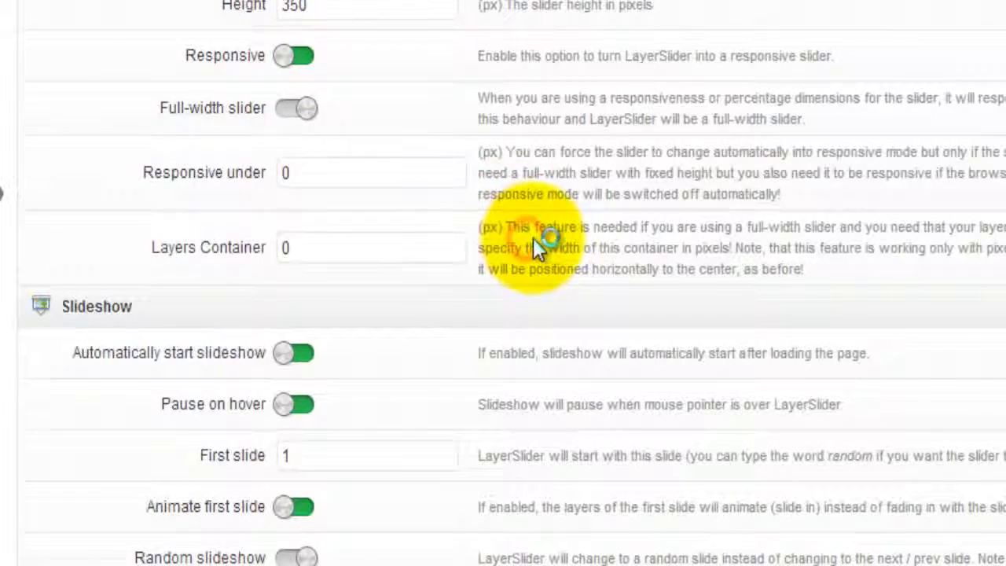
scroll(532, 238, "down", 6)
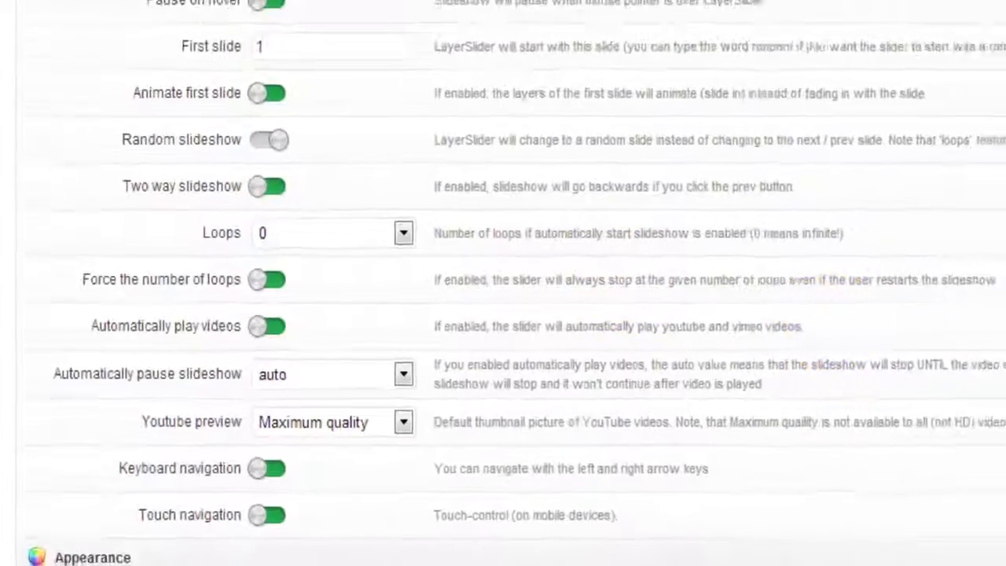
left_click_drag(1005, 150, 999, 236)
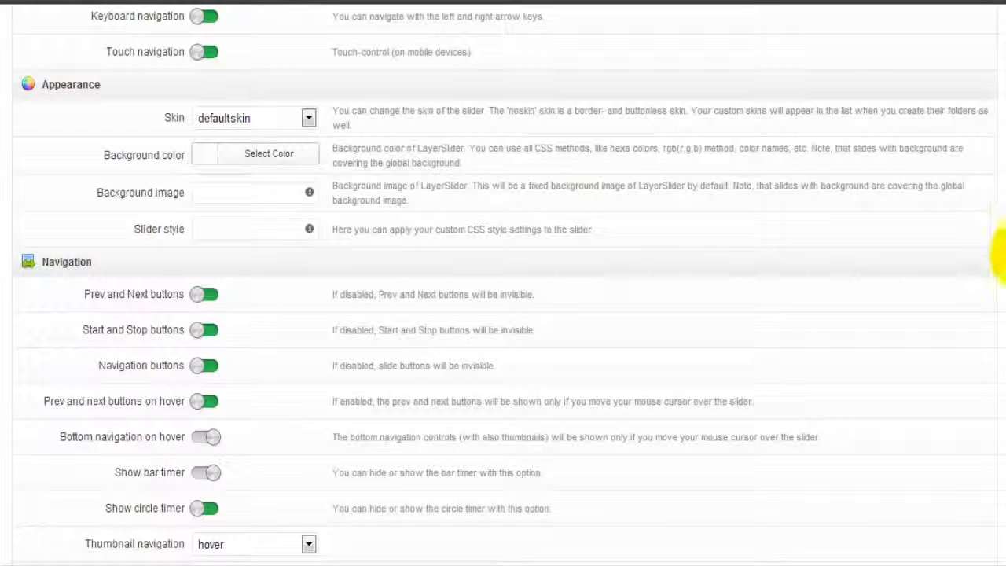
left_click_drag(996, 240, 995, 437)
left_click(62, 473)
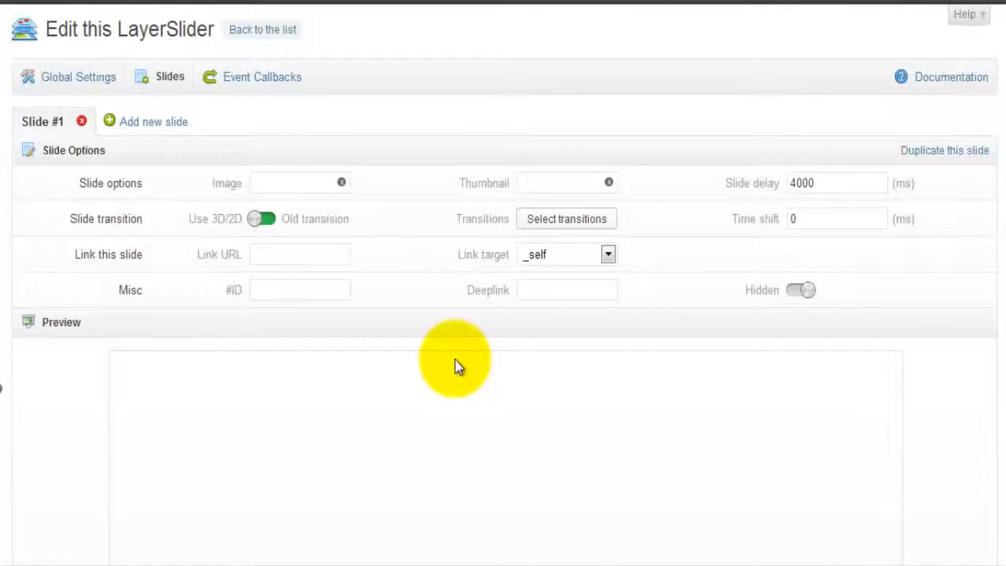
Insert gumby-wordpress-960x350.png from the media library as the image of Slide #1.
left_click(322, 186)
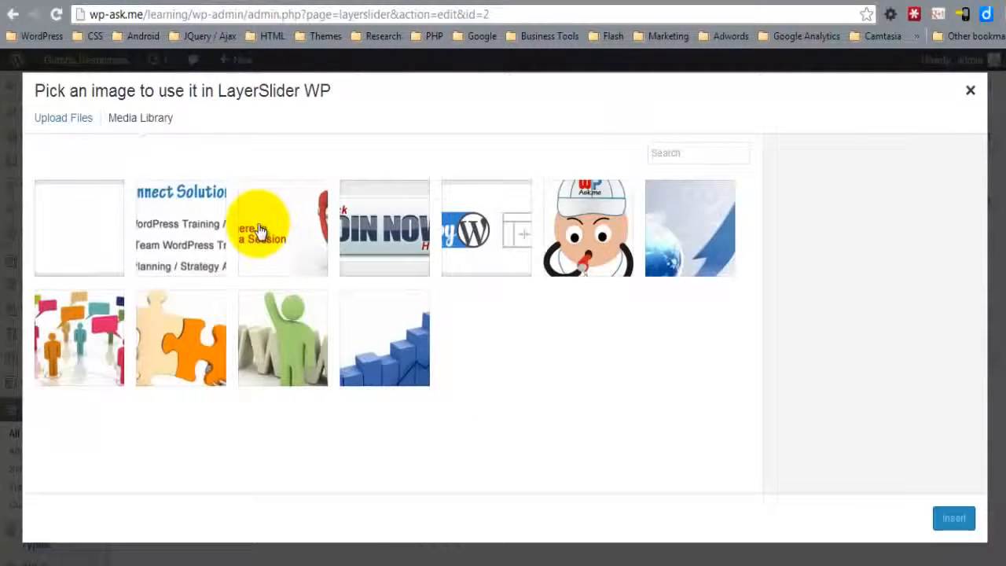
left_click(478, 234)
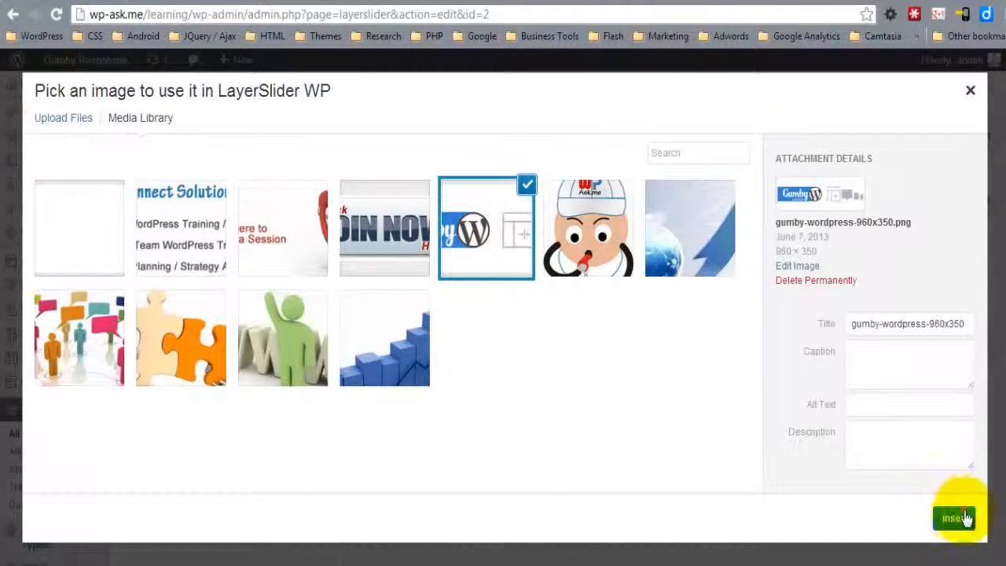
left_click(957, 518)
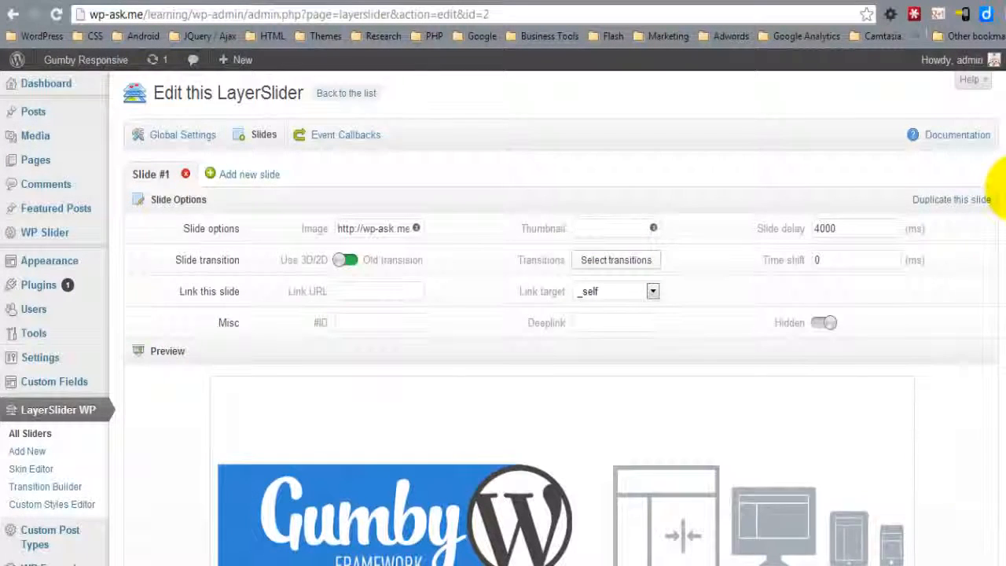
Check the preview of Slide #1 and set gumby-wordpress-960x350.png from the media library as the slide's thumbnail.
scroll(994, 204, "down", 2)
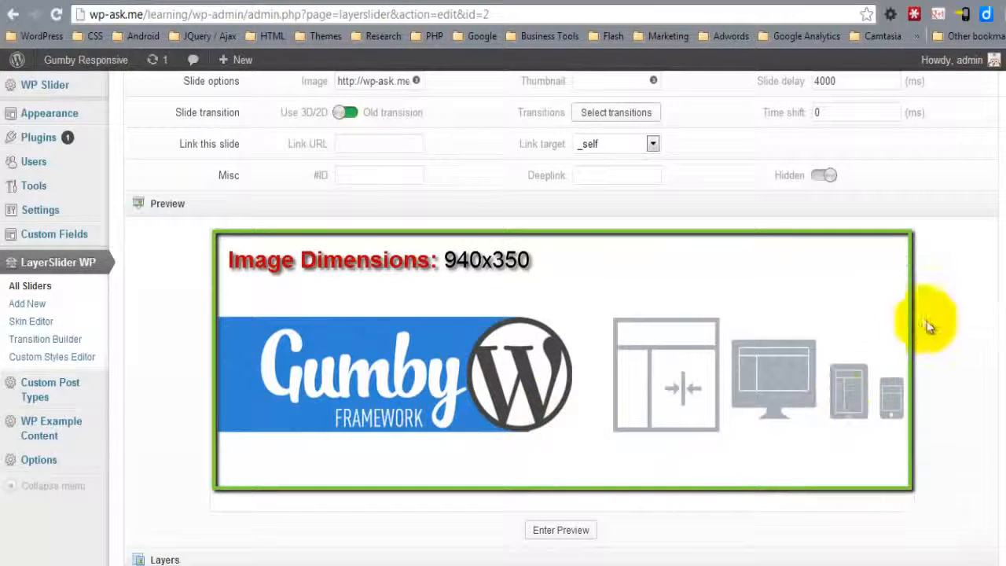
scroll(998, 236, "up", 1)
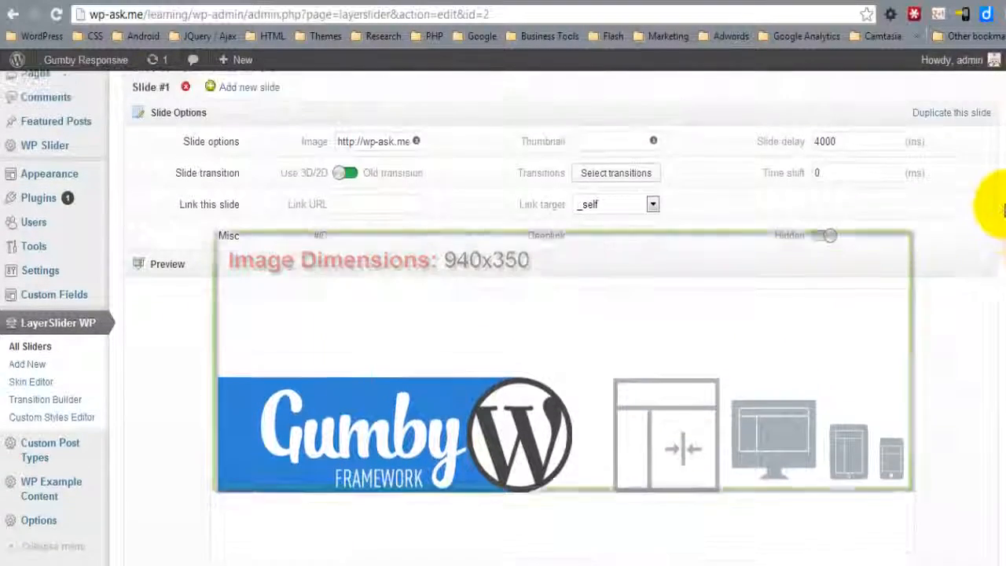
scroll(1002, 209, "up", 1)
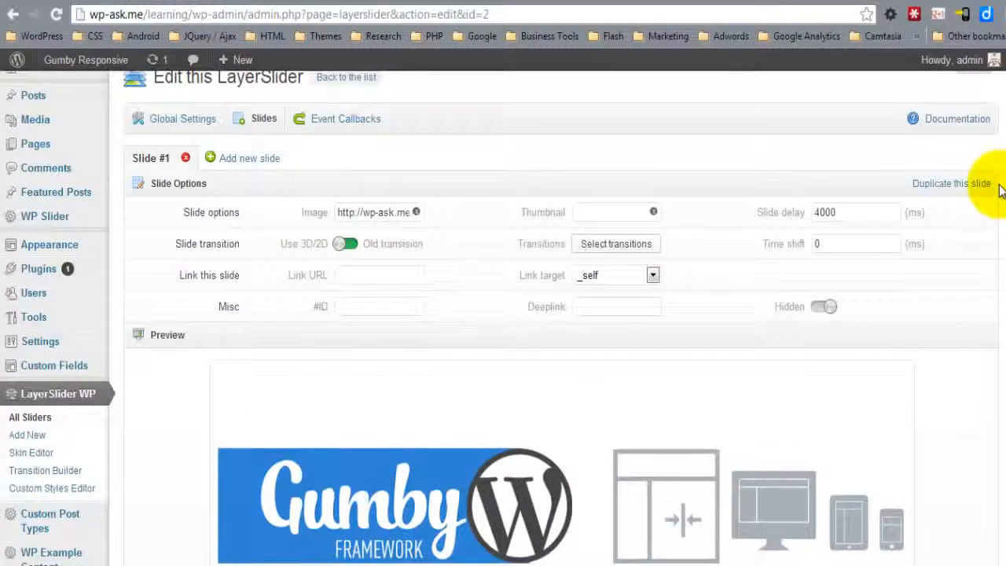
scroll(996, 201, "down", 1)
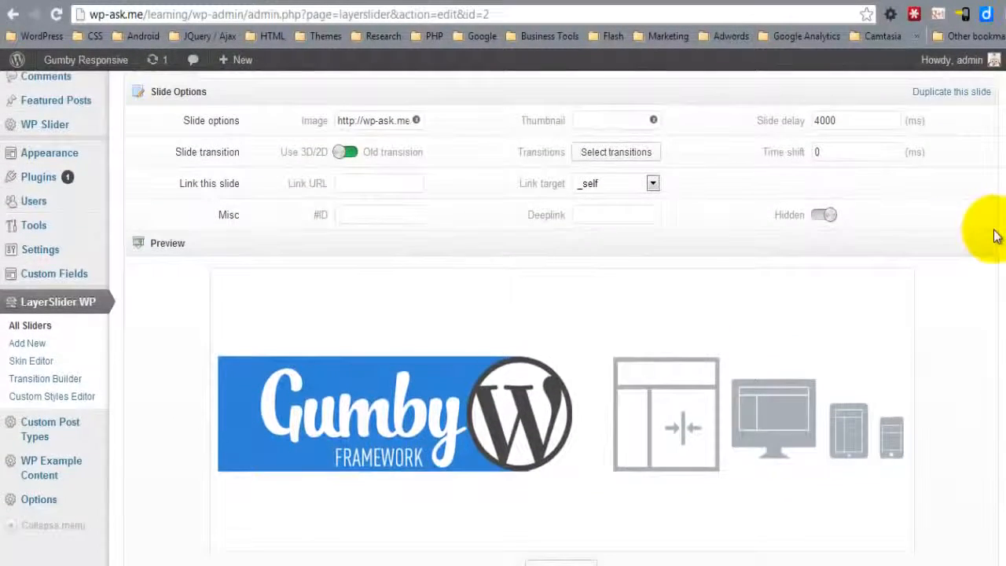
scroll(994, 236, "down", 1)
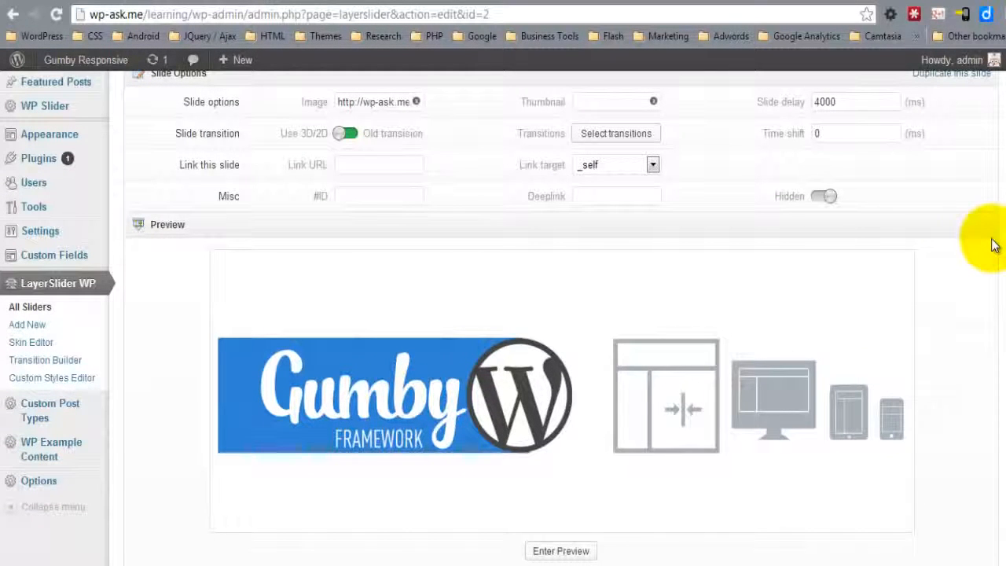
left_click_drag(992, 239, 991, 241)
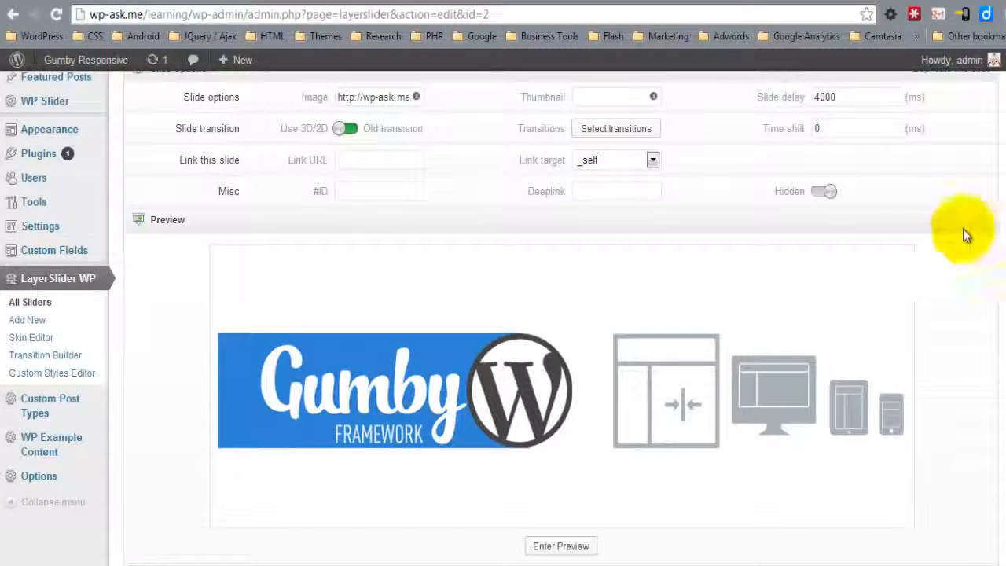
mouse_move(633, 159)
left_click(640, 99)
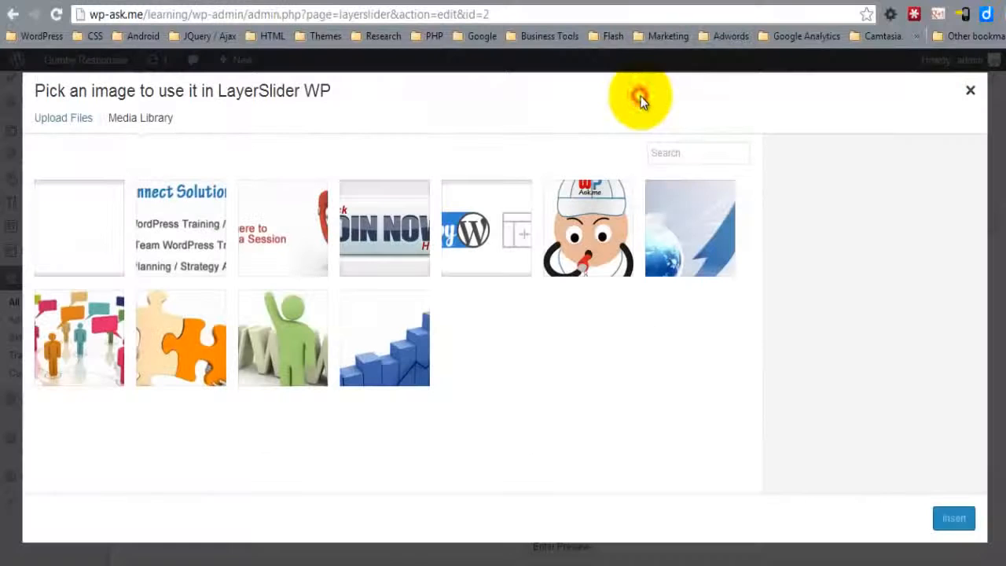
left_click(486, 226)
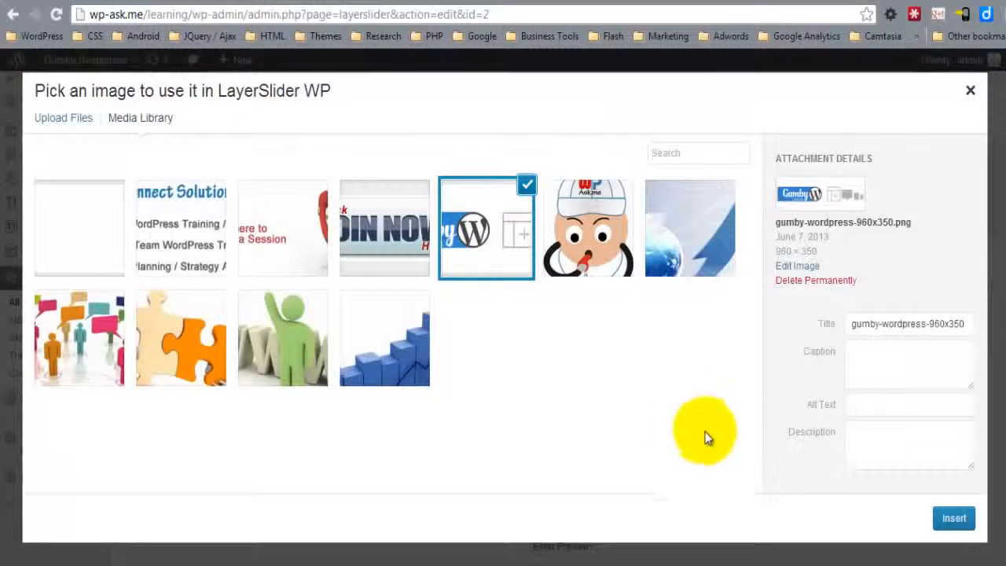
left_click(953, 517)
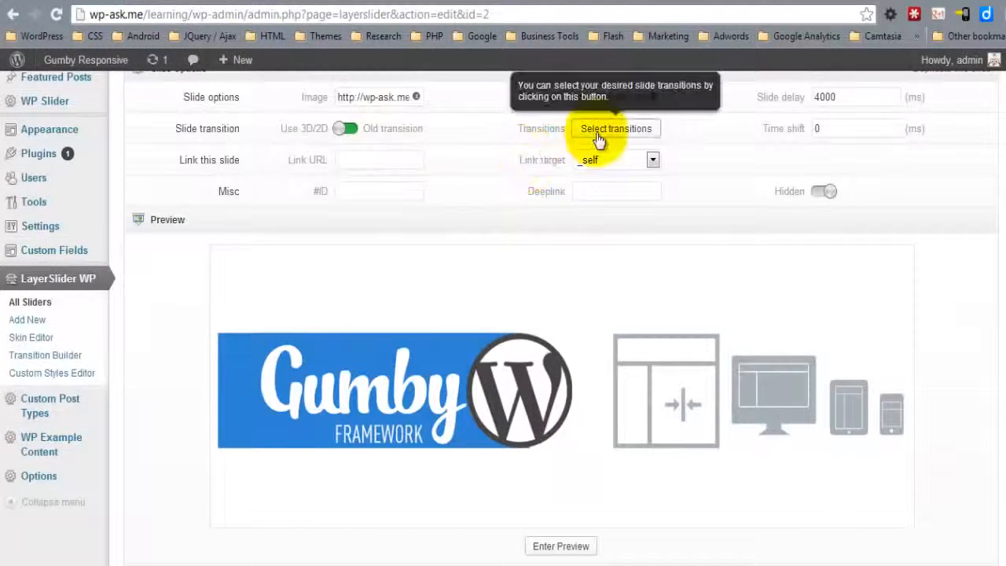
scroll(621, 220, "up", 2)
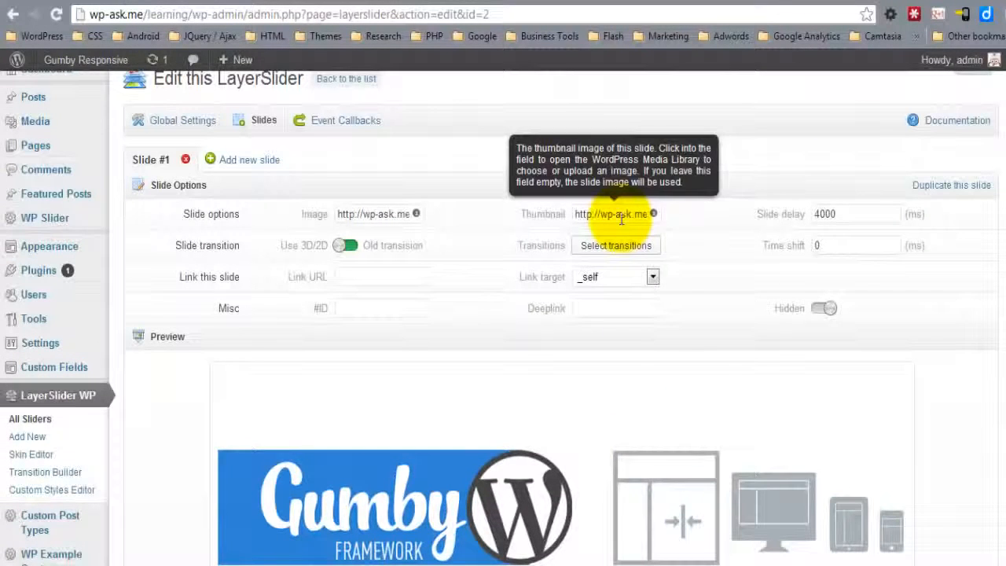
left_click(403, 275)
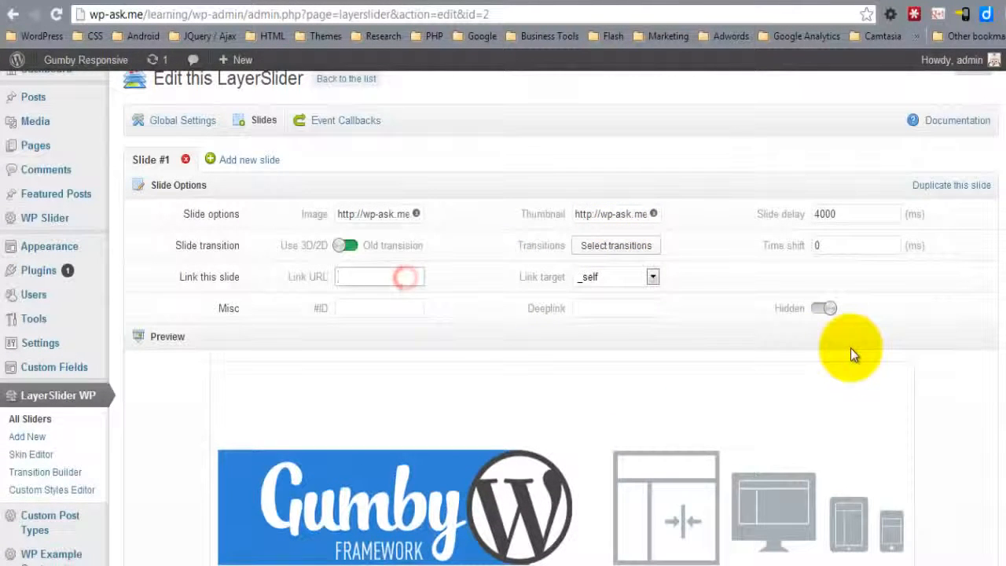
type("htt")
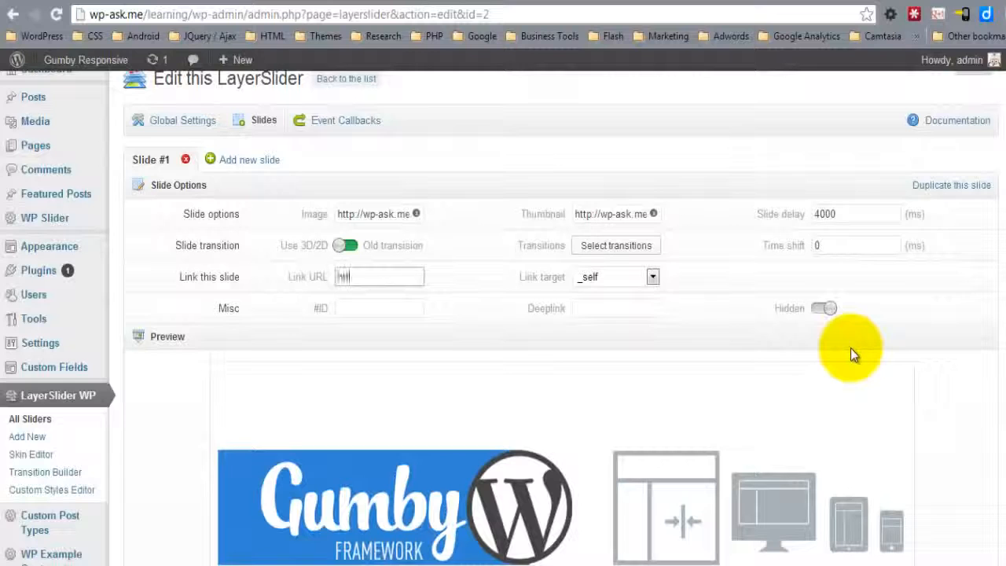
type("p://wp-ask.me/")
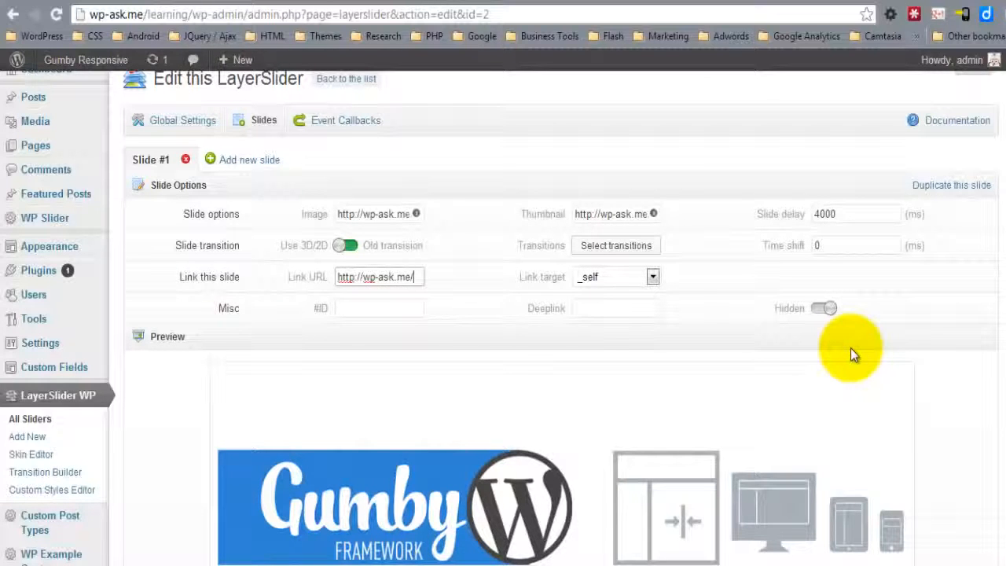
left_click(638, 283)
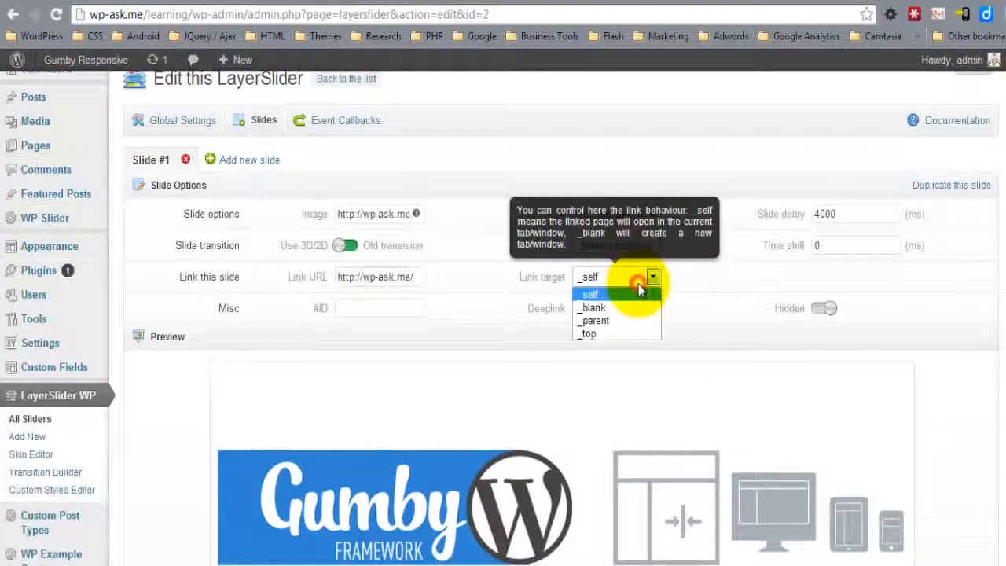
left_click(628, 309)
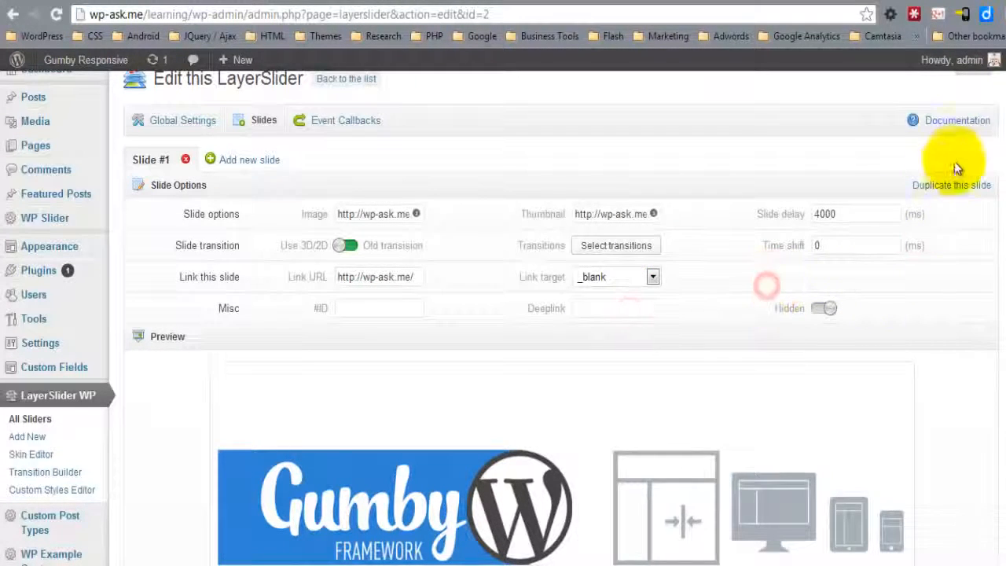
scroll(992, 118, "down", 3)
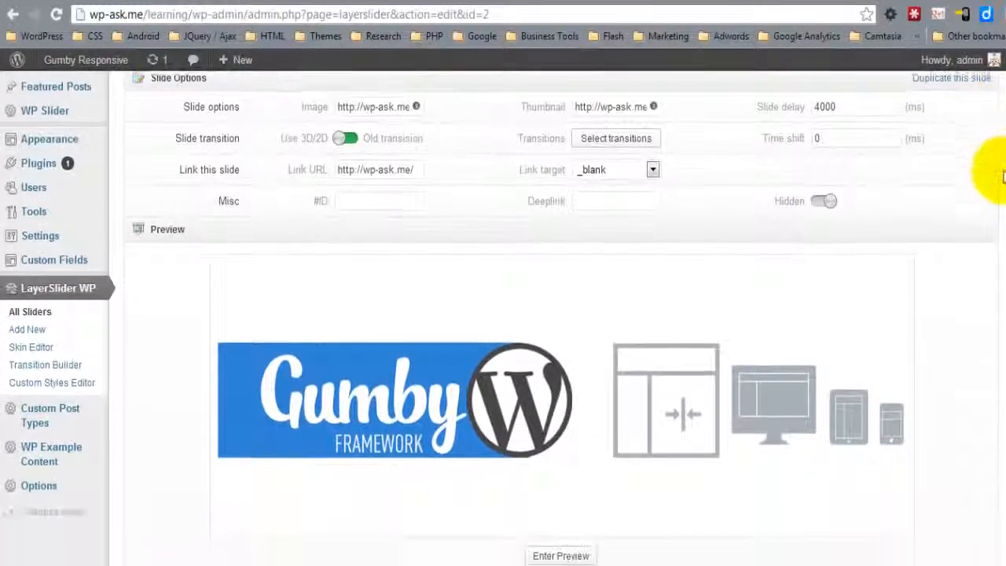
scroll(995, 197, "down", 5)
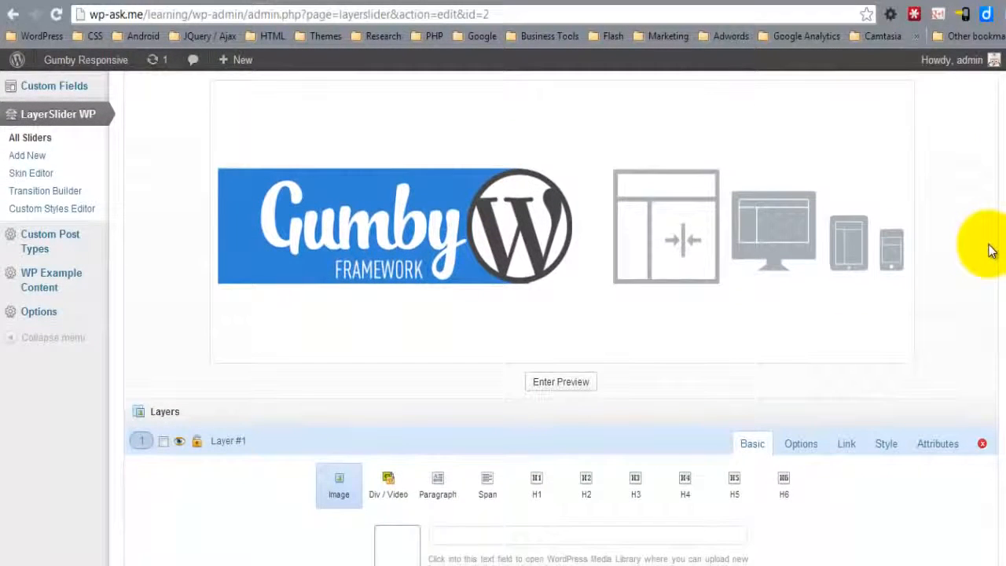
Rename the first layer of Slide #1 as "1st Message".
scroll(990, 250, "down", 2)
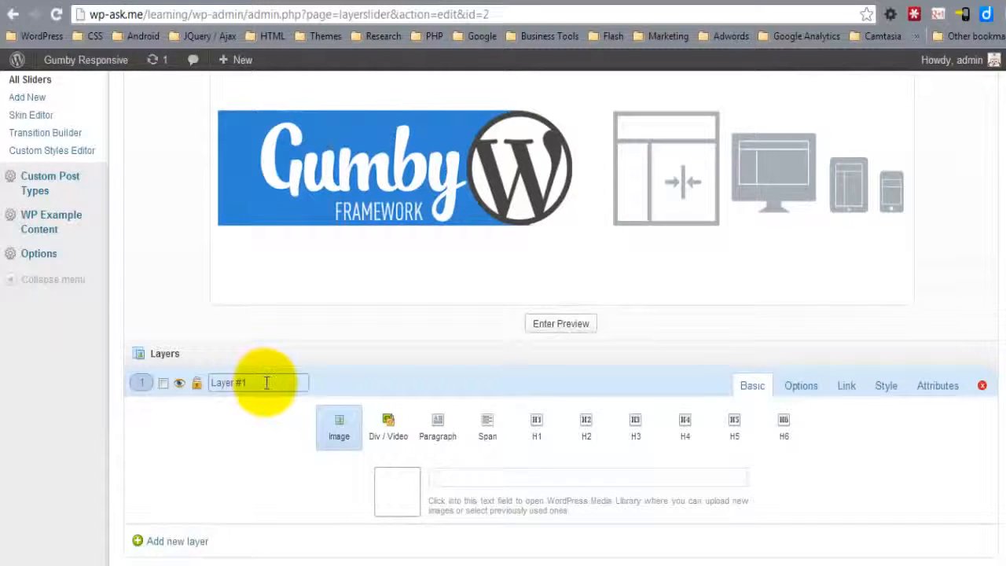
left_click(263, 383)
left_click_drag(263, 382, 195, 383)
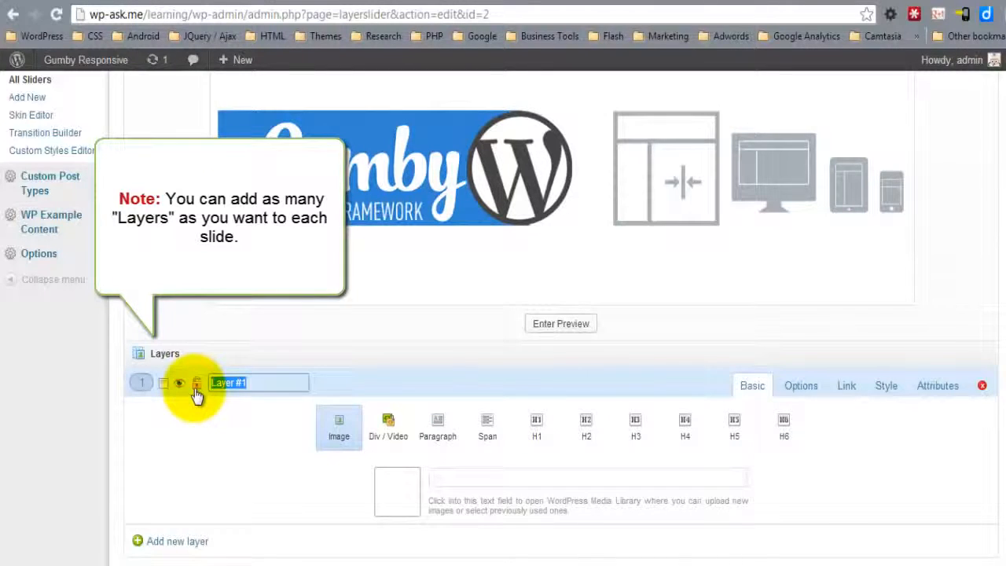
type("1st Mes")
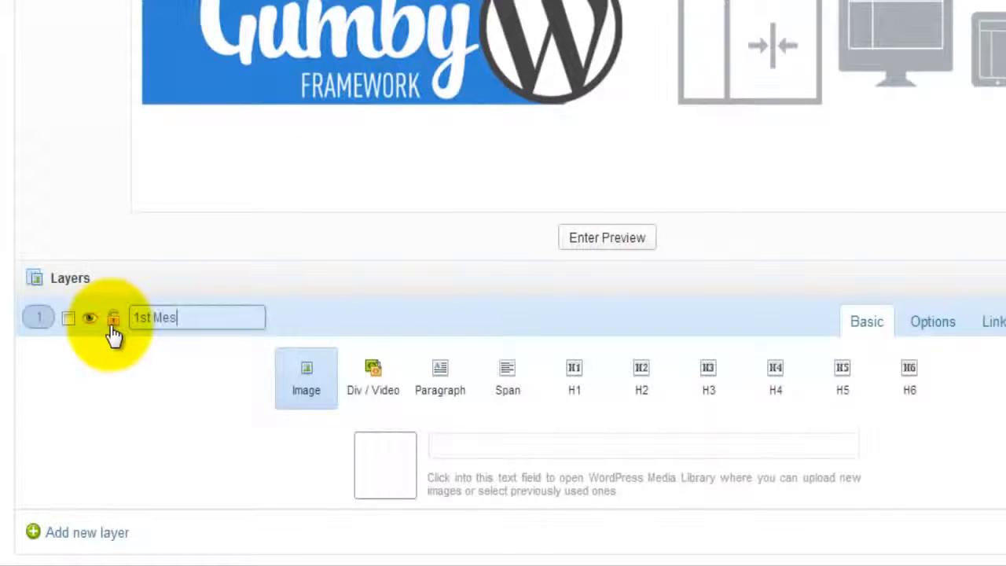
type("ss")
key("BackSpace")
type("age")
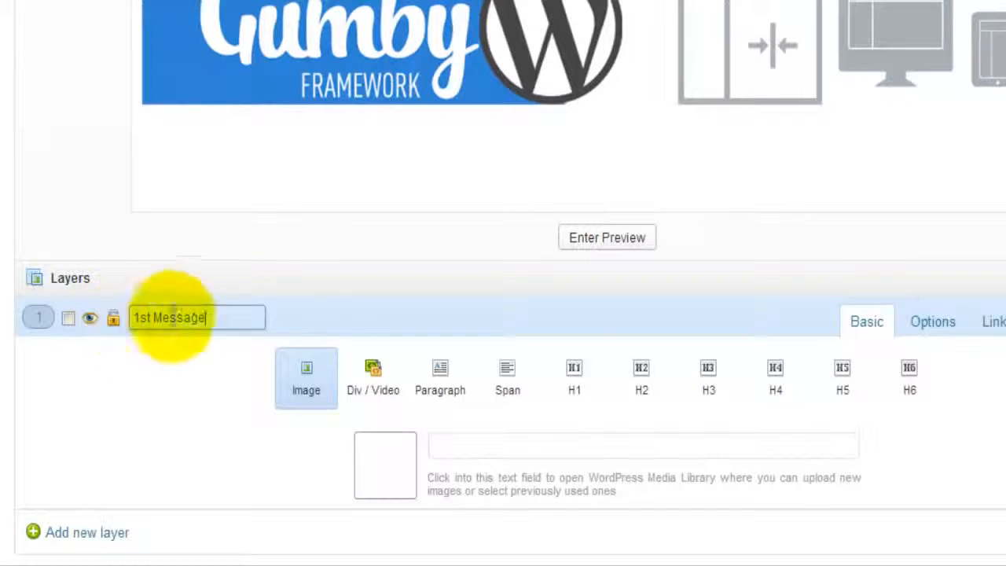
Make the 1st Message layer an H3 heading with the text "Gumby Makes Responsive WordPress Easy!".
left_click(708, 369)
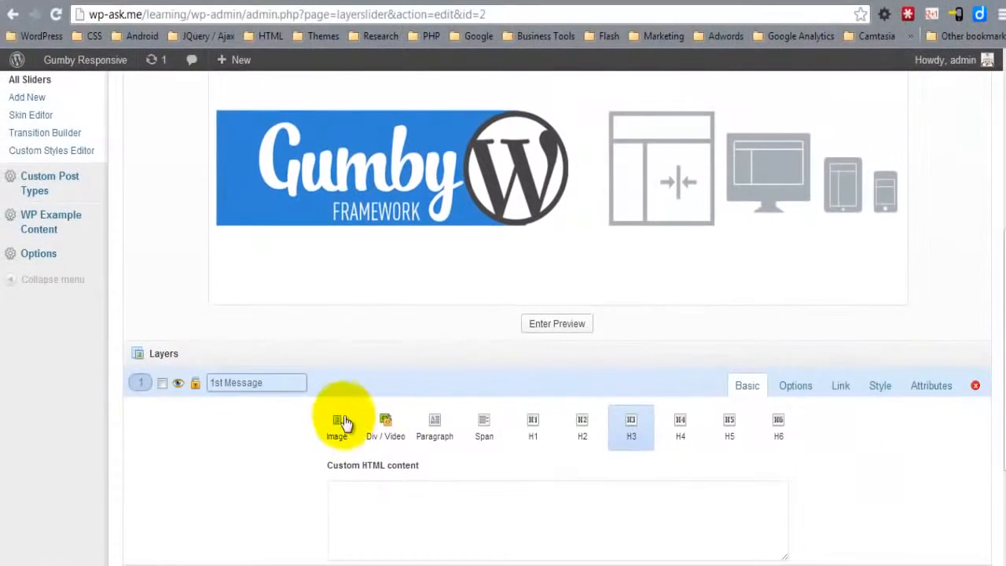
scroll(997, 312, "down", 1)
scroll(997, 312, "down", 1)
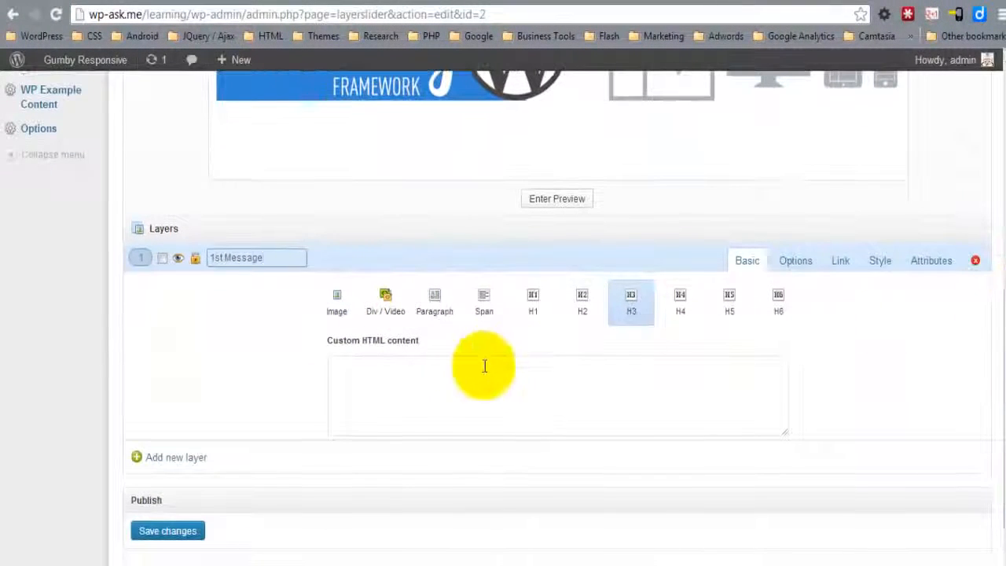
left_click(465, 384)
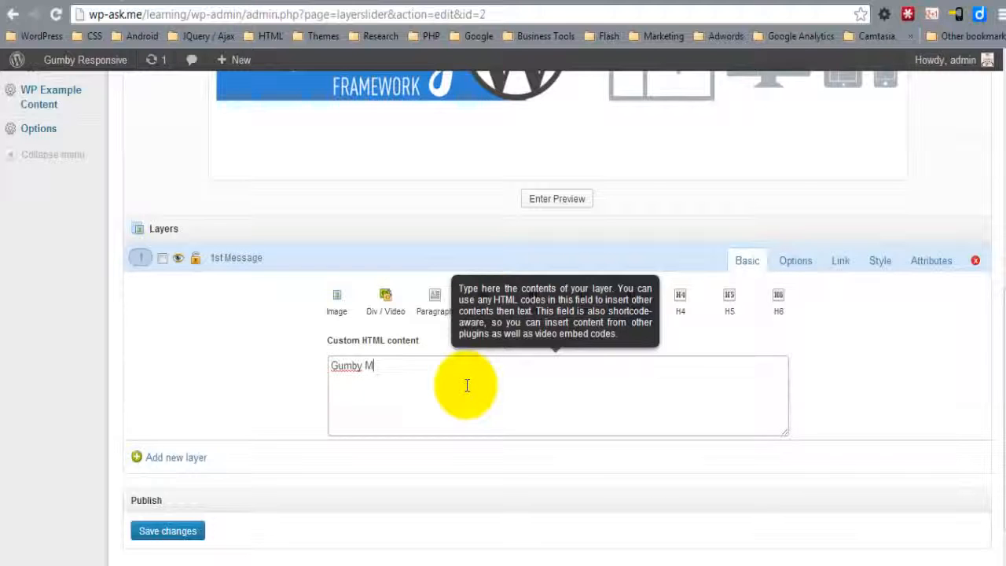
type("Gumby Makes Responsive WordPress Easy!")
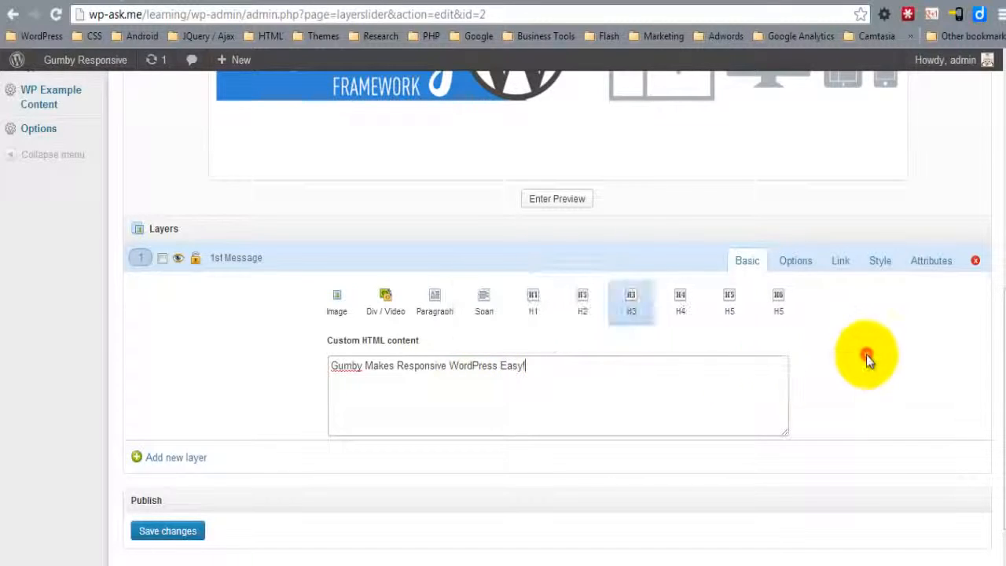
Move the heading text slightly down in the slide preview, keeping it above the Gumby logo.
left_click_drag(996, 330, 991, 220)
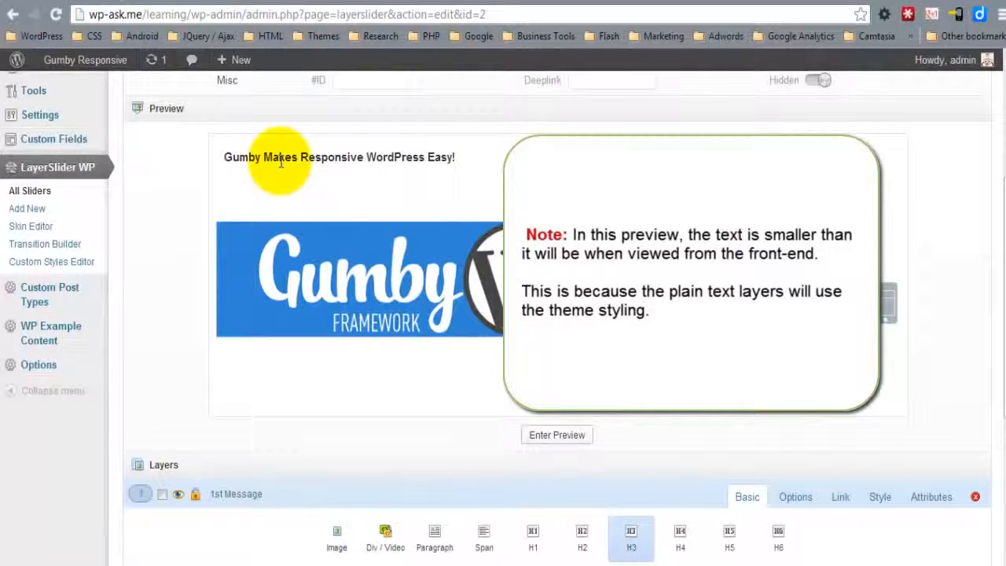
left_click_drag(277, 165, 277, 176)
mouse_move(277, 185)
left_mouse_down()
mouse_move(276, 211)
mouse_move(275, 192)
left_mouse_up()
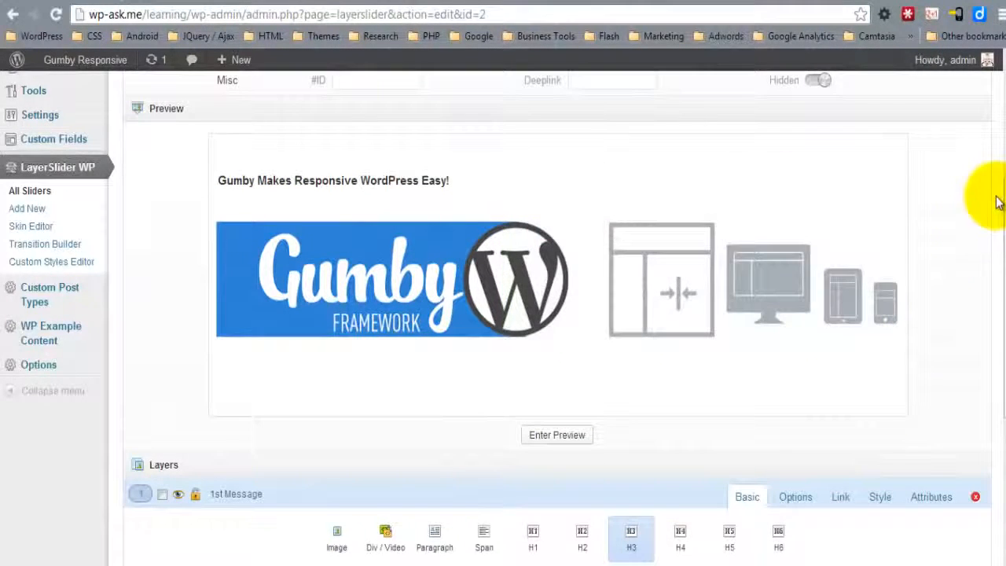
Set the 1st Message layer's transition in to Right (Slide from right) and its transition out to Bottom (Slide to bottom).
left_click_drag(1003, 196, 1002, 279)
left_click(796, 328)
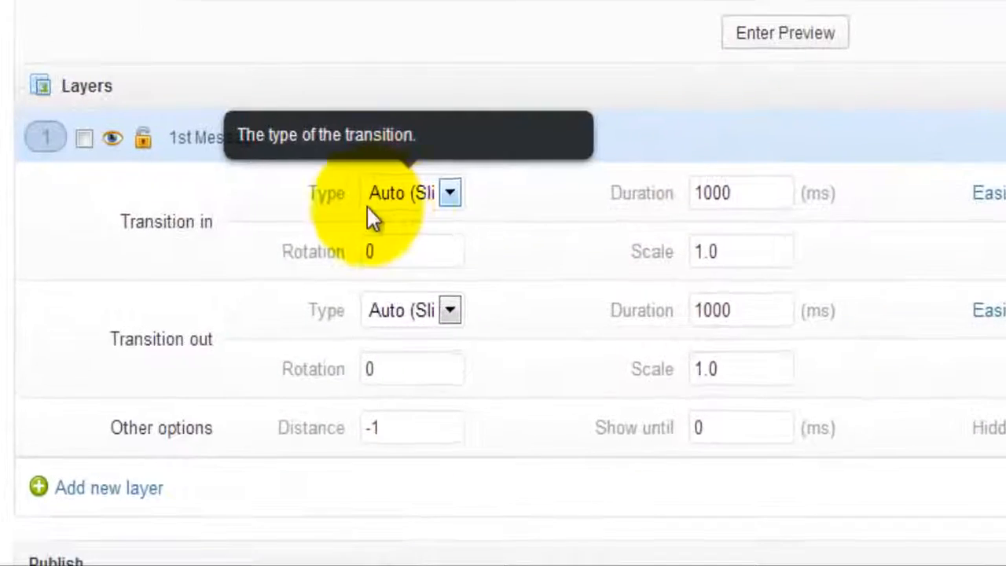
left_click(350, 338)
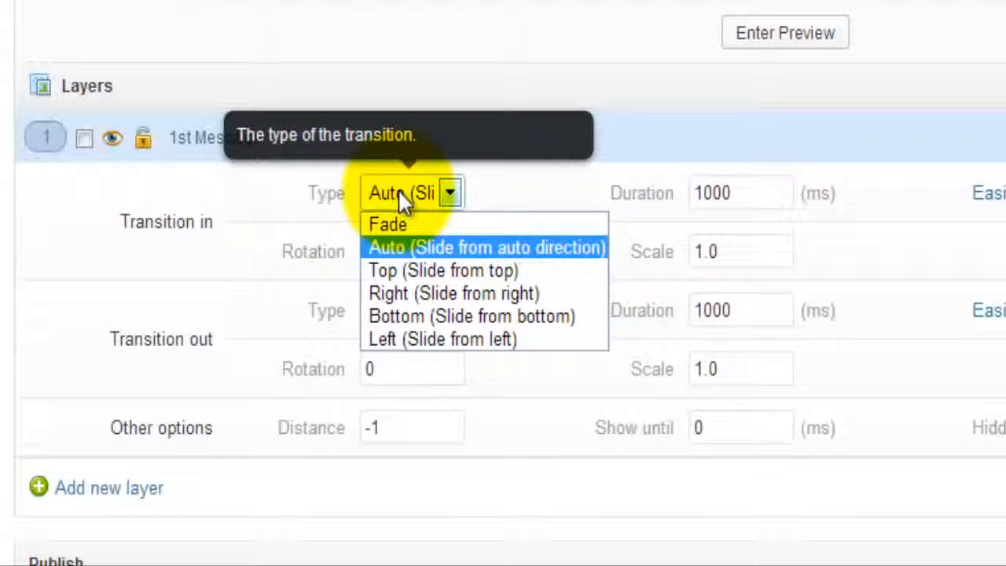
left_click(390, 296)
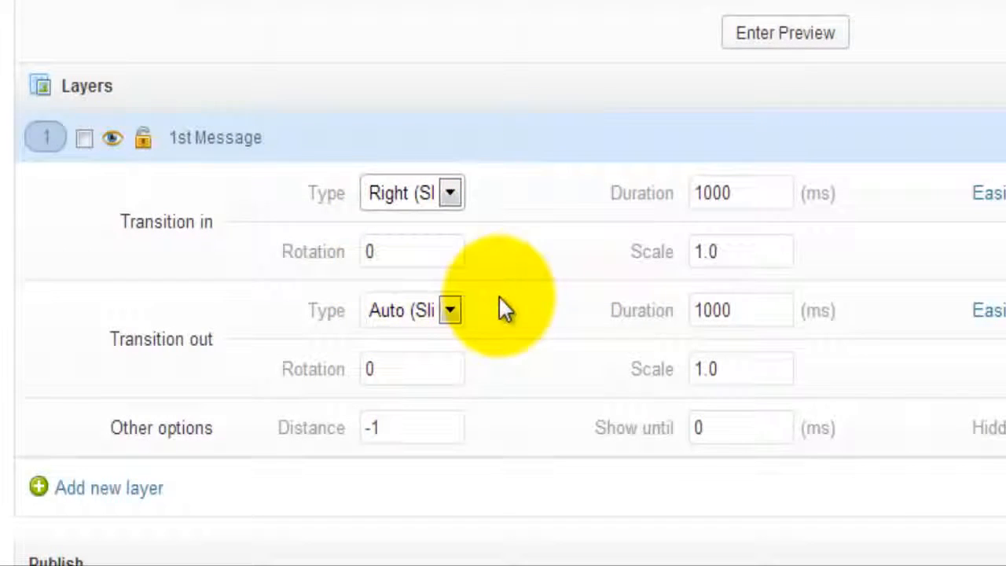
left_click(426, 313)
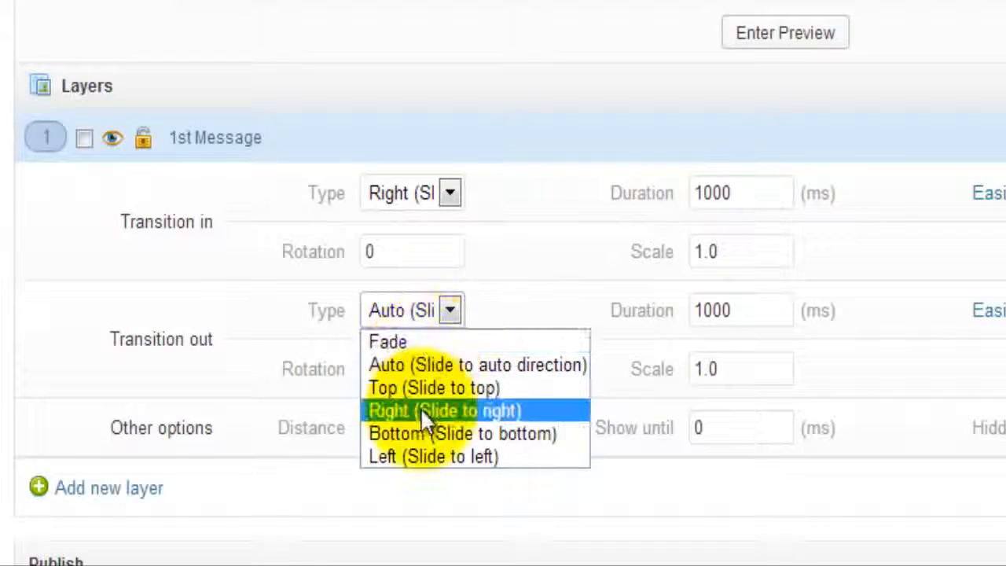
left_click(534, 434)
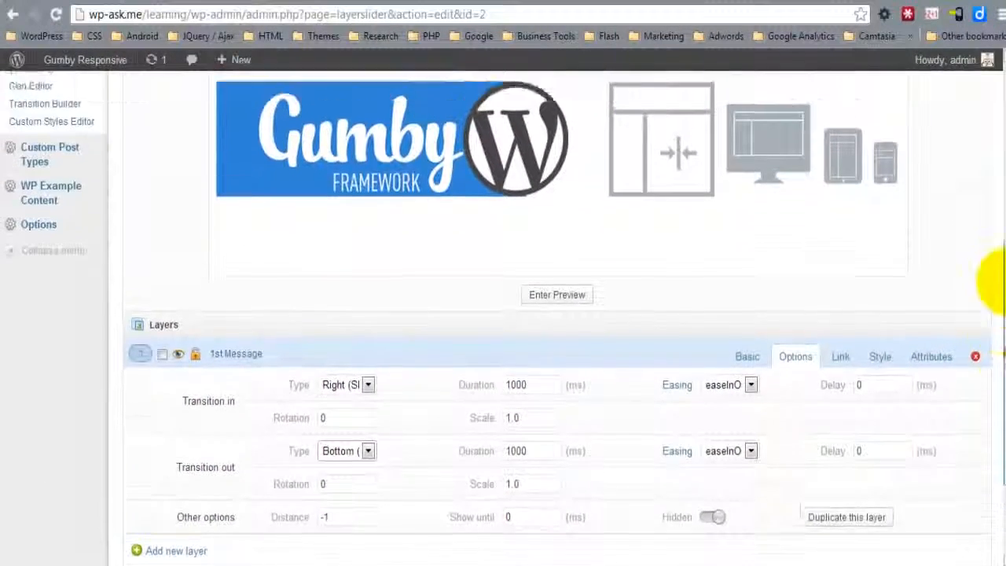
Play the preview of Slide #1 to check the heading's transition.
scroll(990, 279, "up", 2)
left_click(557, 467)
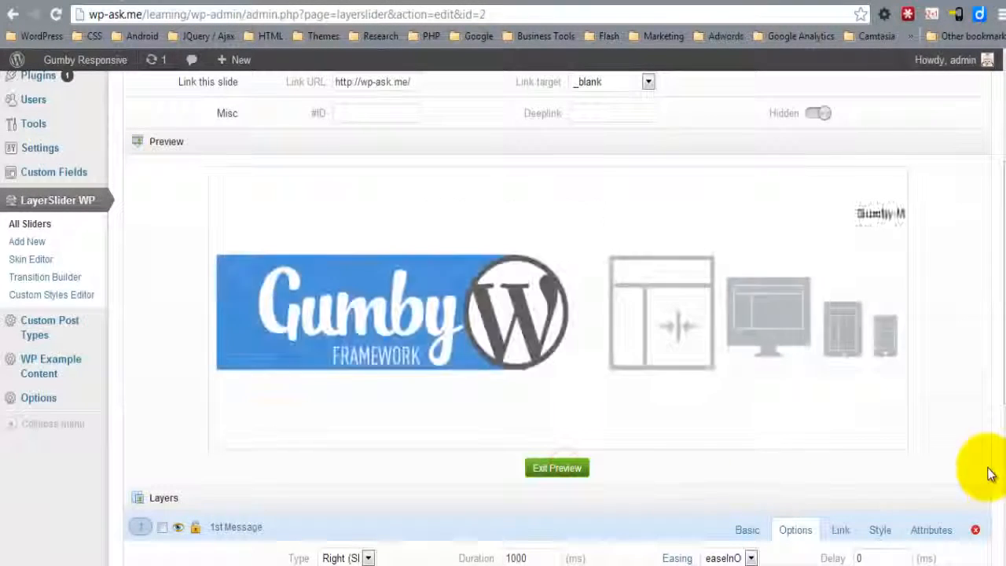
mouse_move(1003, 239)
left_mouse_down()
mouse_move(1004, 251)
mouse_move(1003, 239)
left_mouse_up()
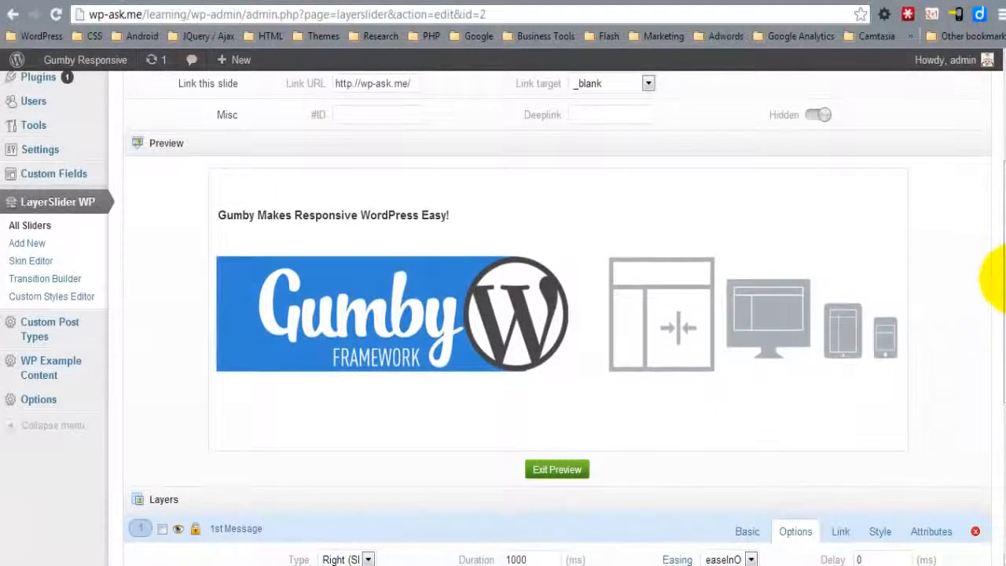
Add a second layer and insert join-now-button-image.gif from the media library as its image.
left_click_drag(1003, 279, 1002, 408)
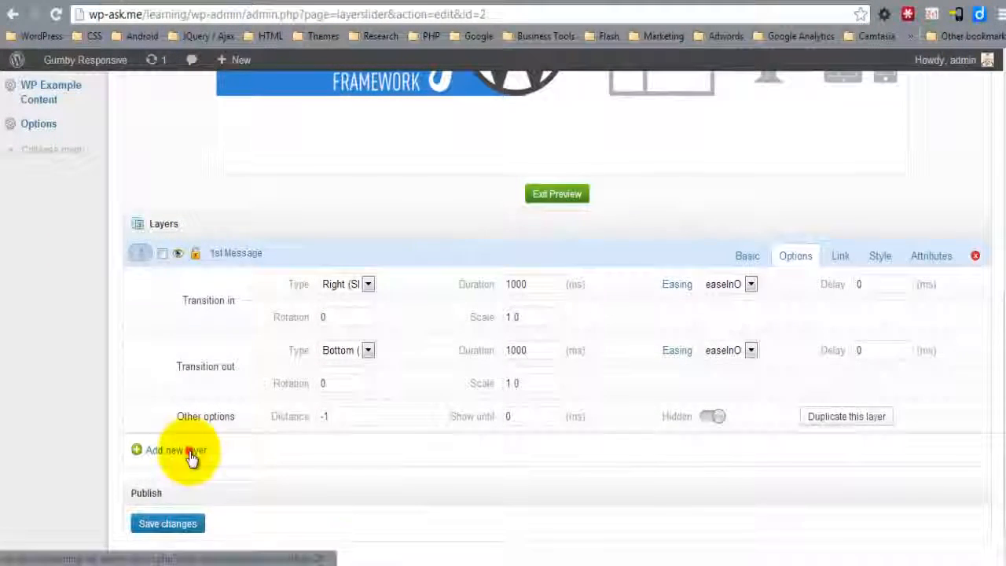
left_click(190, 459)
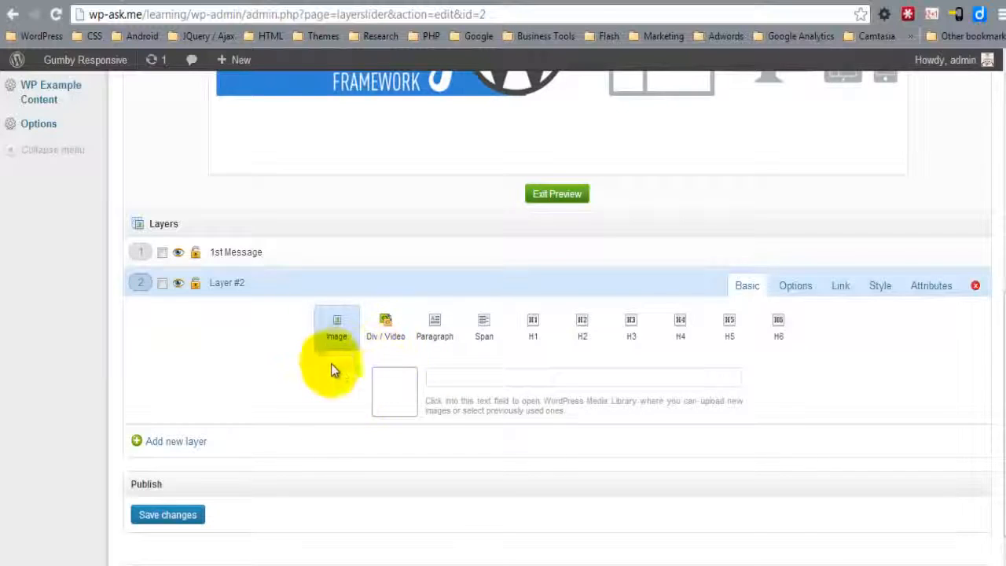
left_click(484, 377)
left_click(382, 205)
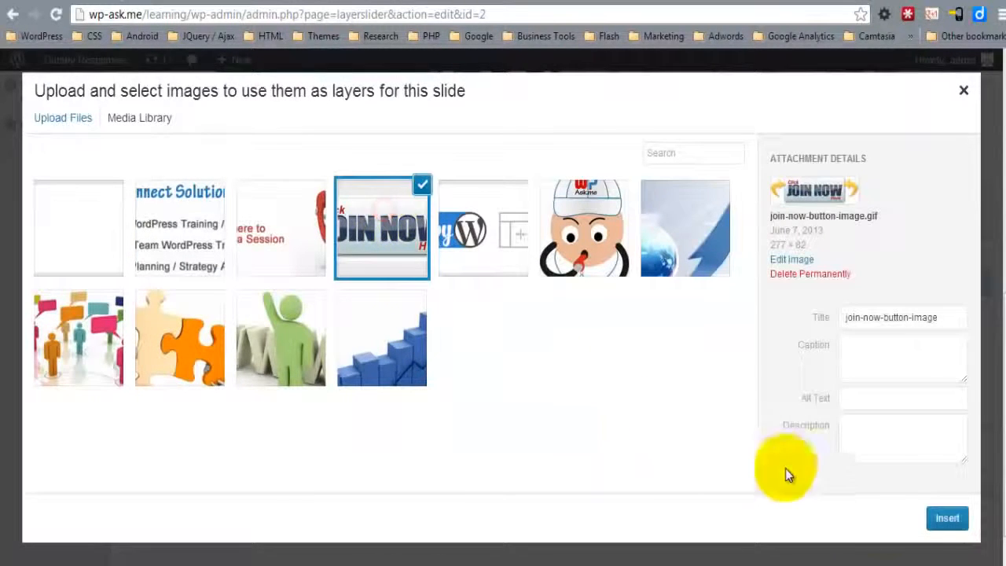
left_click(943, 518)
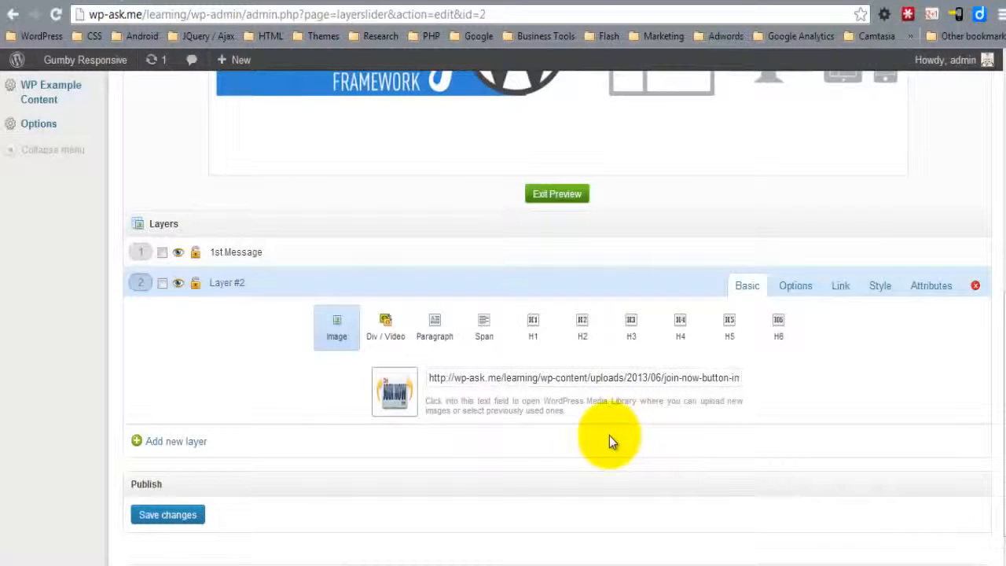
Move the Join Now image to the slide's lower-right corner, below the device icons.
scroll(609, 435, "up", 1)
scroll(897, 440, "up", 2)
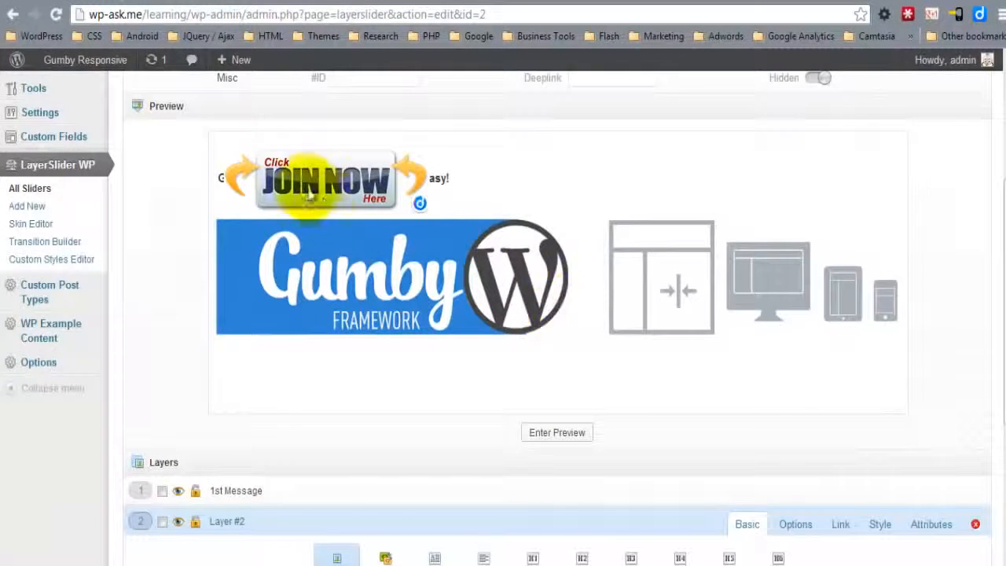
left_click_drag(300, 173, 769, 371)
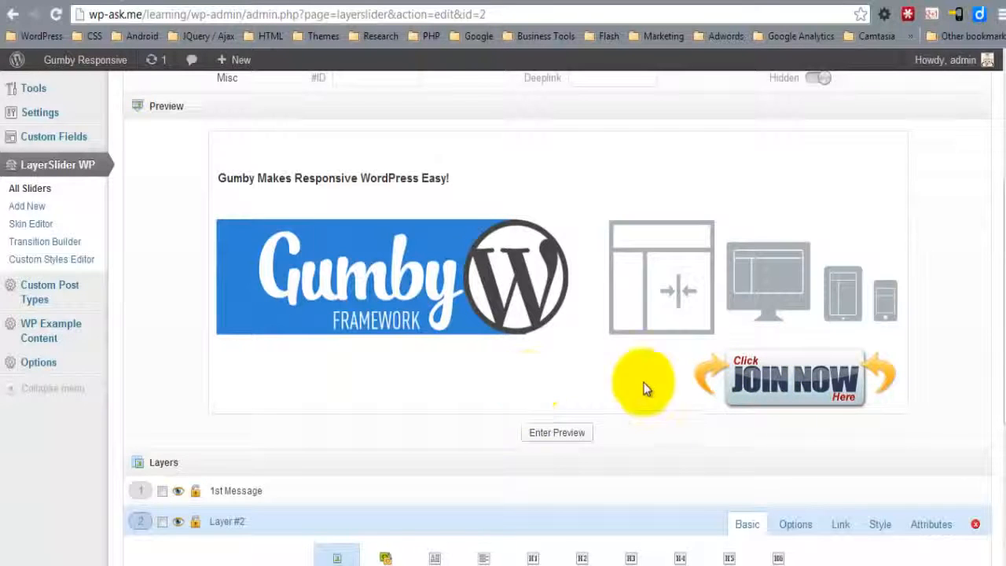
Set Layer #2's transition in to Left (Slide from left) and its transition out to Top (Slide to top).
left_click_drag(1004, 204, 1004, 316)
left_click(793, 295)
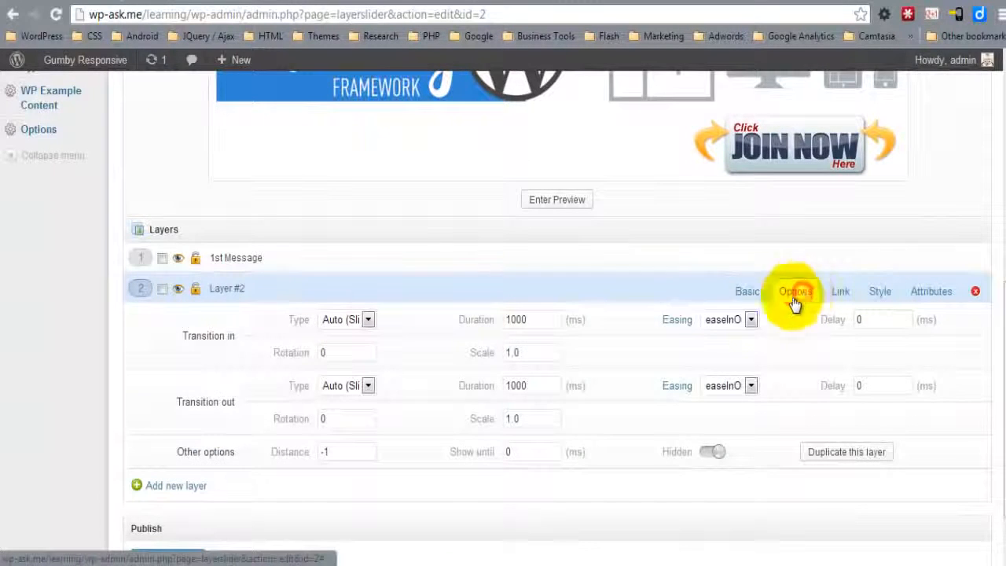
left_click(340, 318)
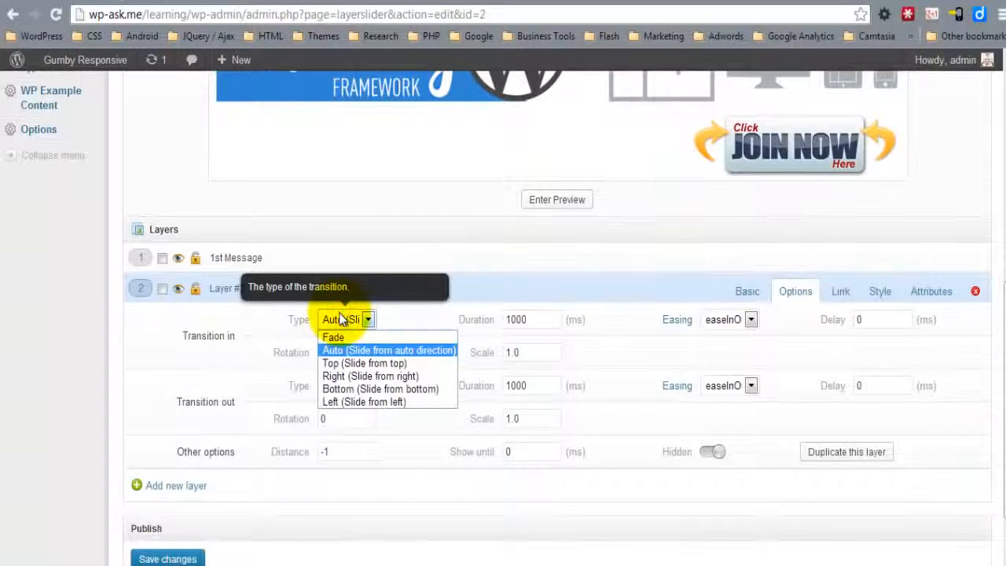
left_click(363, 402)
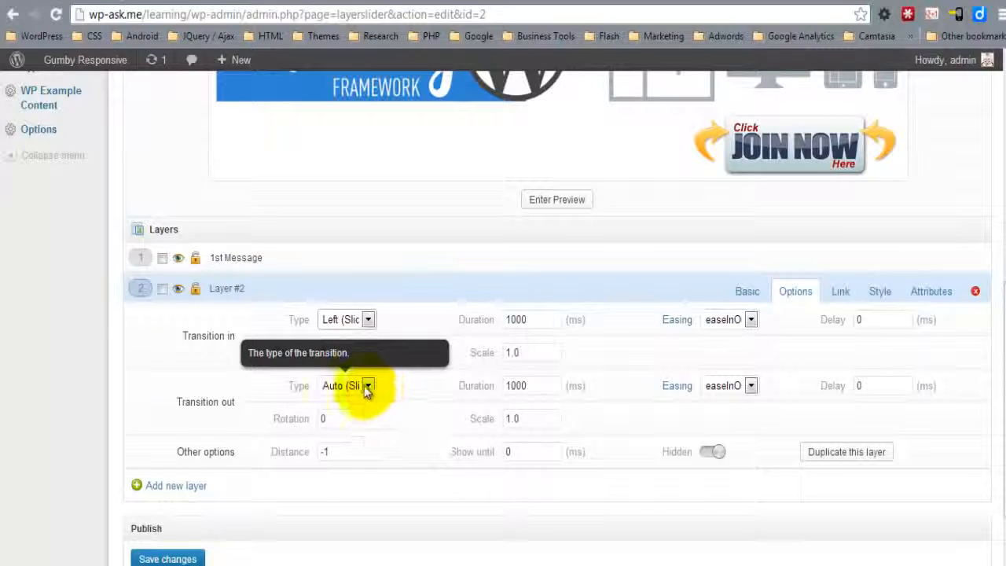
left_click(364, 385)
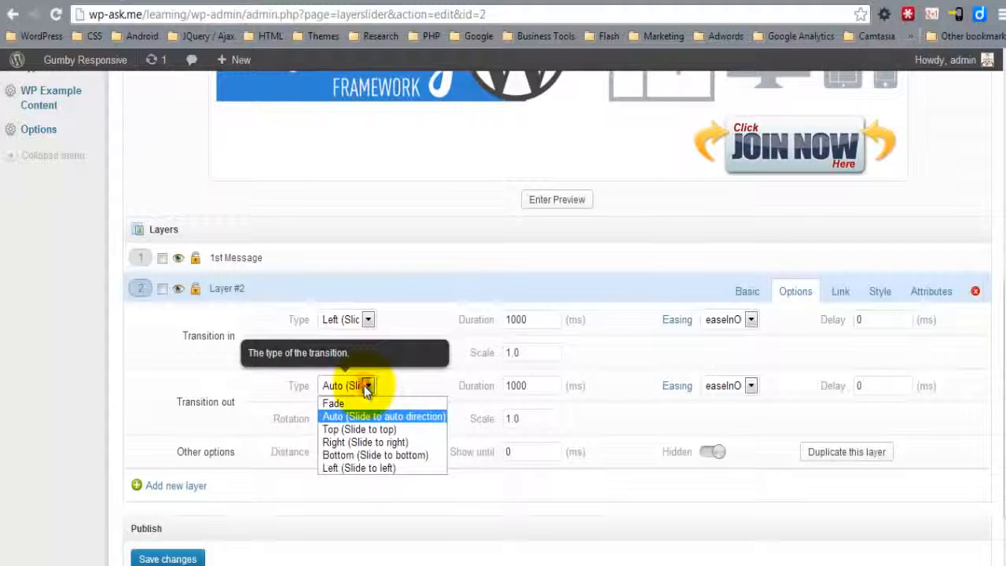
left_click(366, 429)
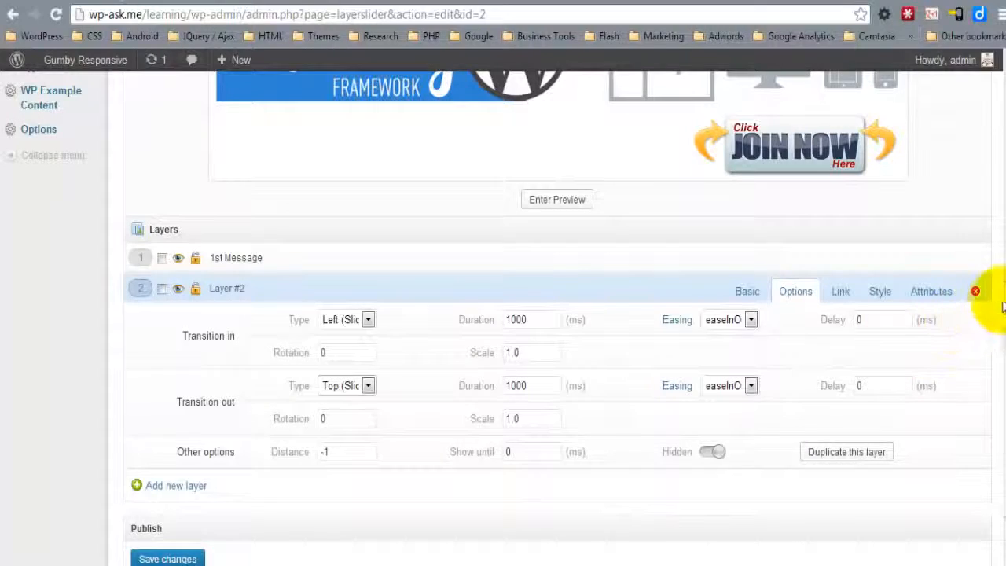
Play the preview of Slide #1 to check the transitions of both layers.
left_click_drag(1003, 298, 1001, 180)
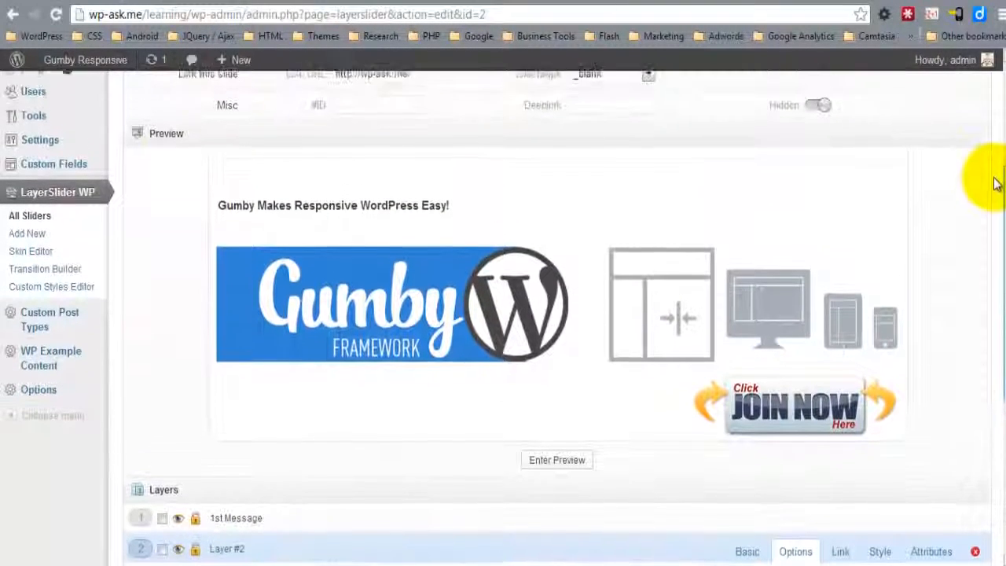
left_click(542, 463)
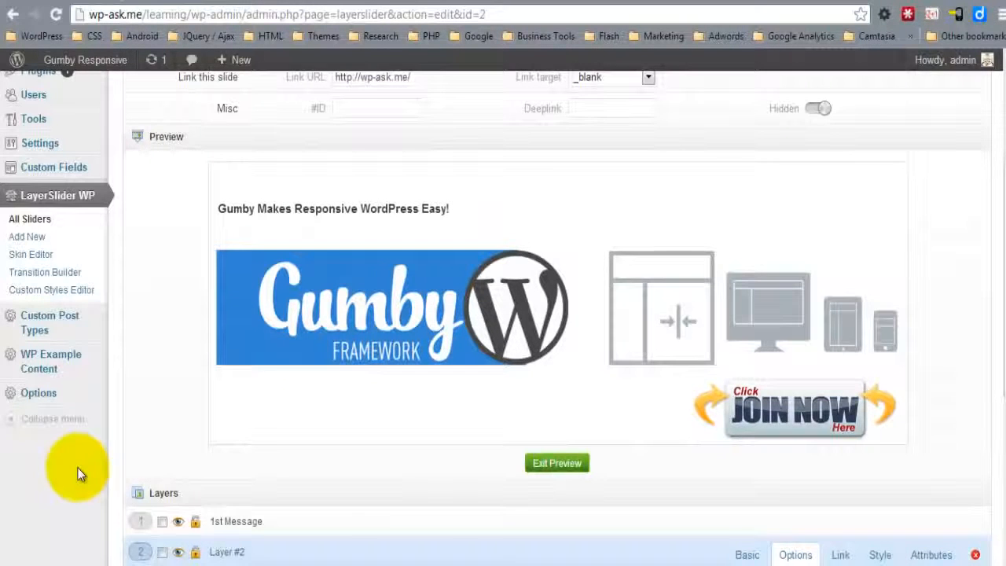
Rename Layer #2 as "Join Now" and save the slider changes.
left_click_drag(1001, 246, 1001, 425)
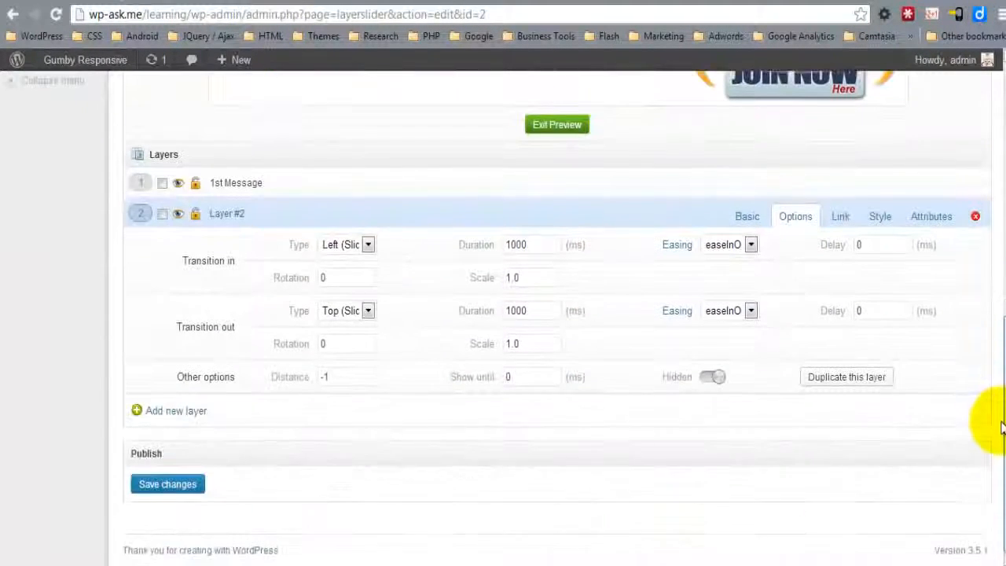
left_click(167, 484)
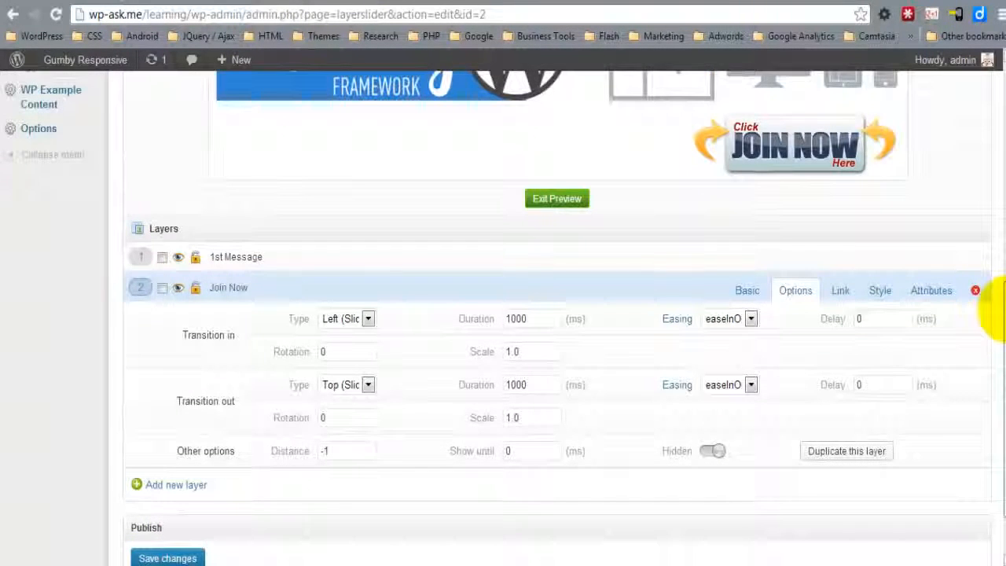
Examine Slide #1's link options and the Join Now layer's link, style, attribute and basic settings.
left_click_drag(1000, 315, 943, 130)
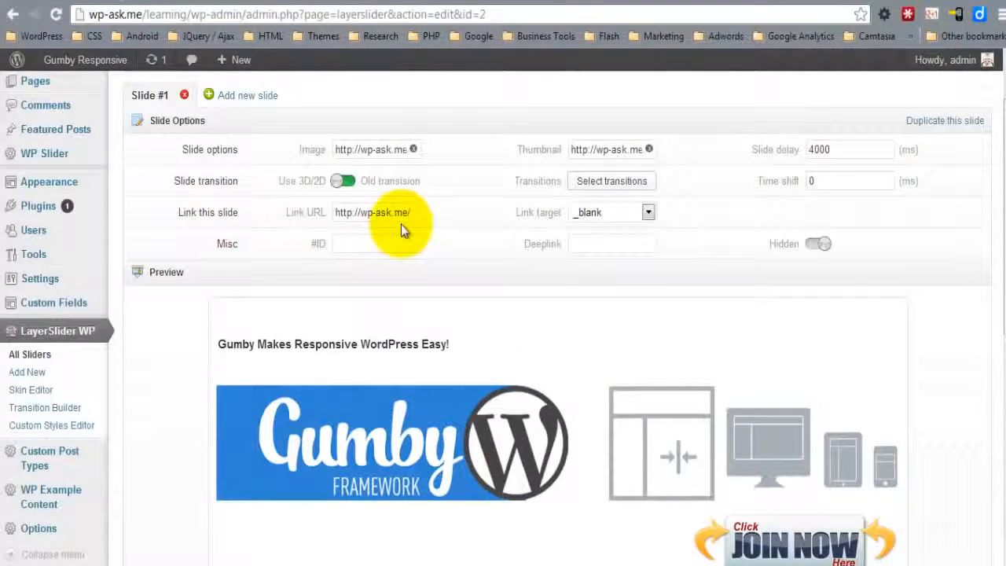
left_click_drag(996, 161, 991, 323)
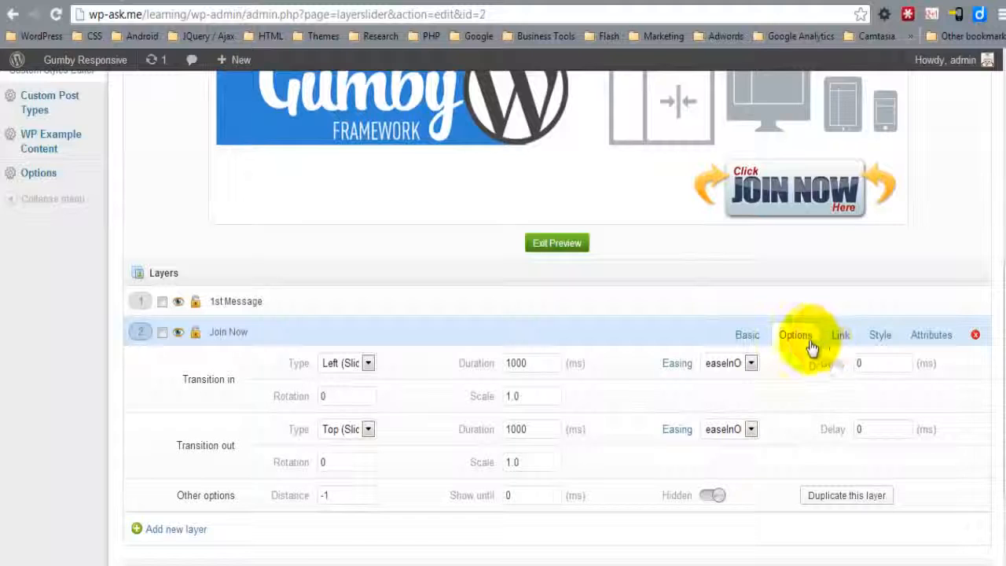
left_click(839, 335)
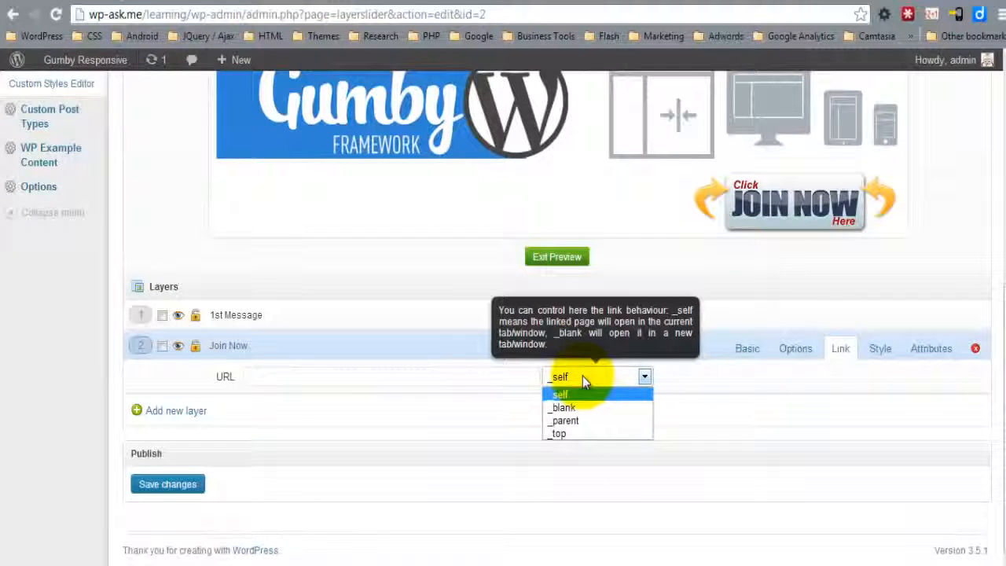
left_click(887, 348)
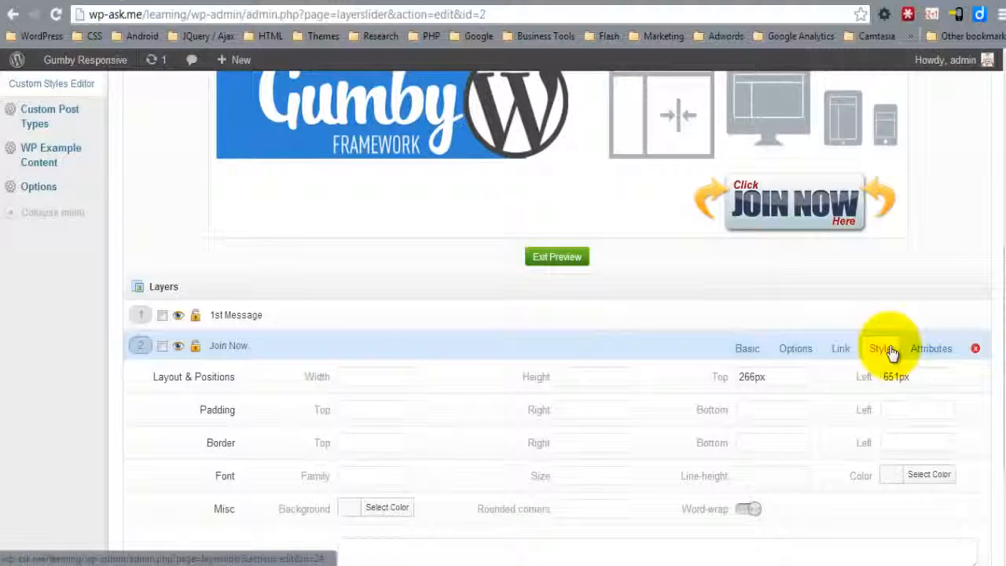
scroll(987, 288, "down", 2)
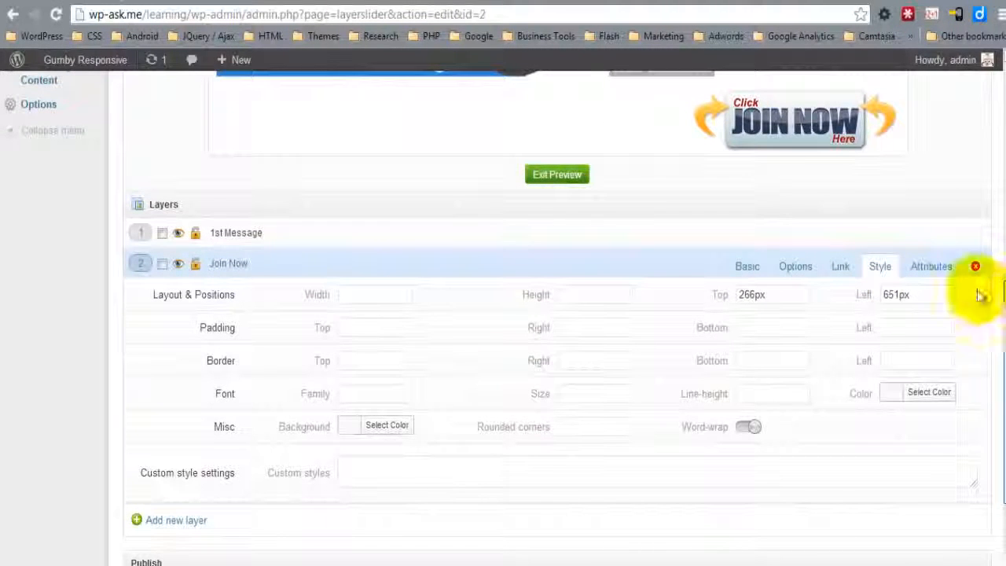
left_click(931, 266)
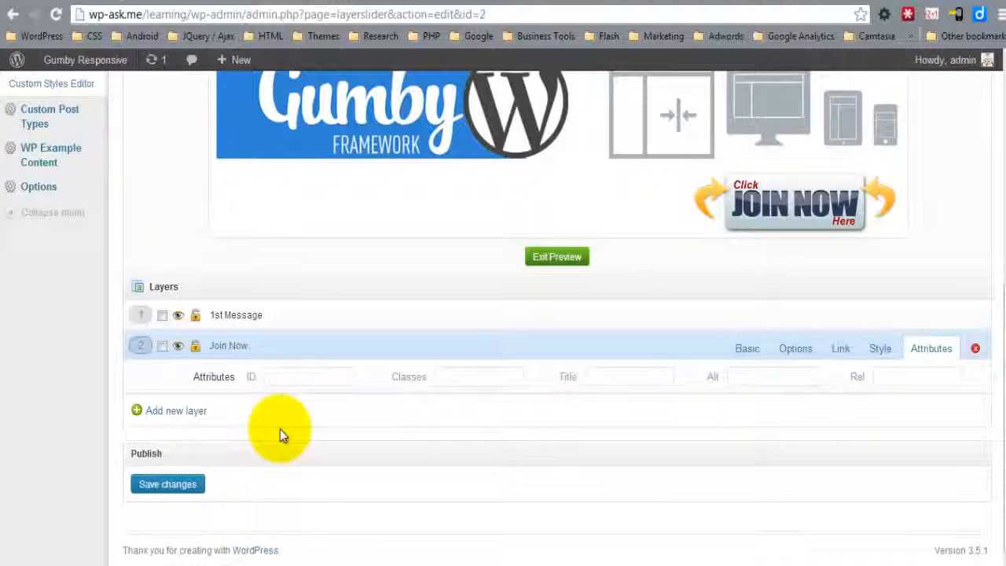
left_click(743, 350)
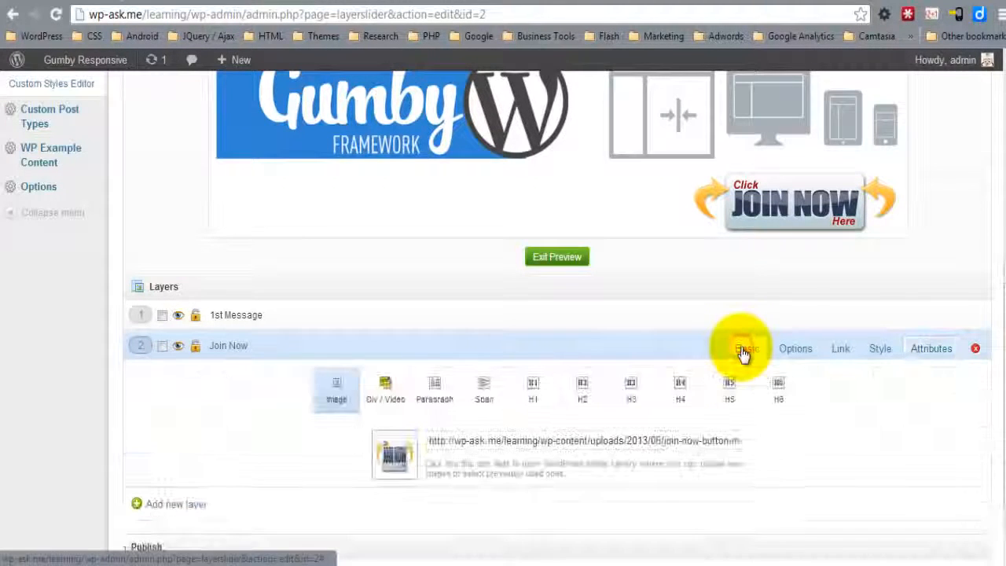
Add a second slide to the slider and set slider-background-white.png as its background image.
scroll(979, 222, "up", 5)
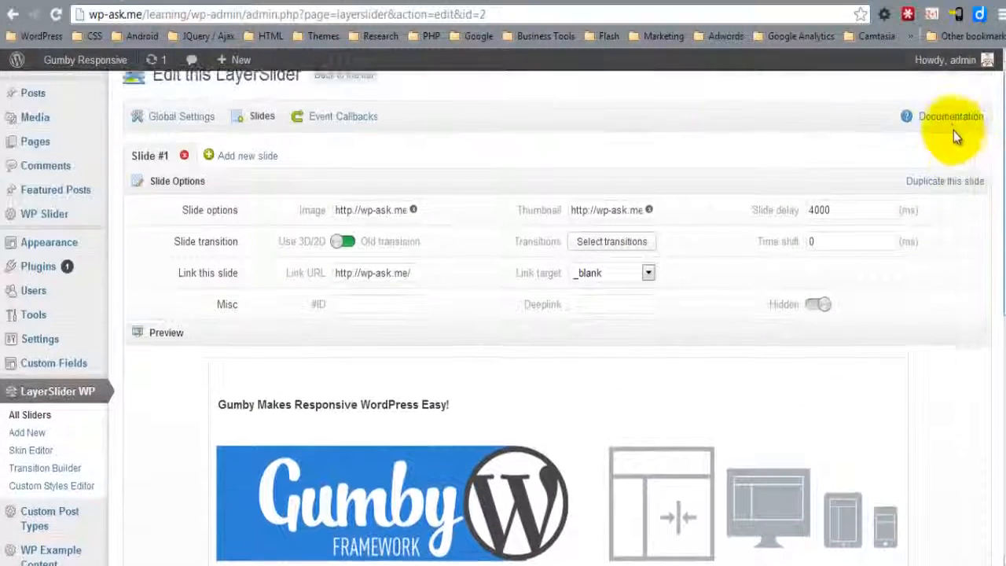
left_click(226, 179)
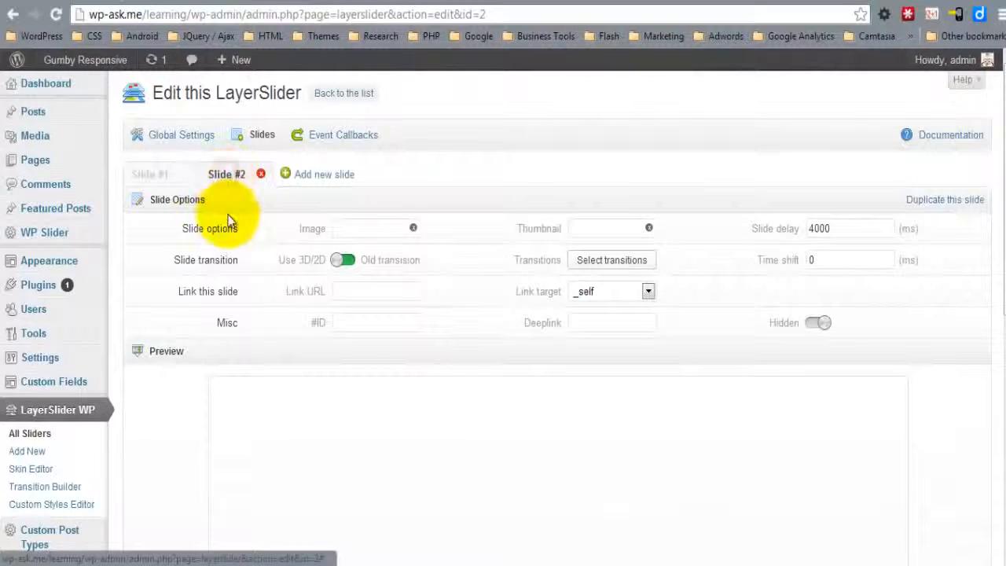
left_click(393, 227)
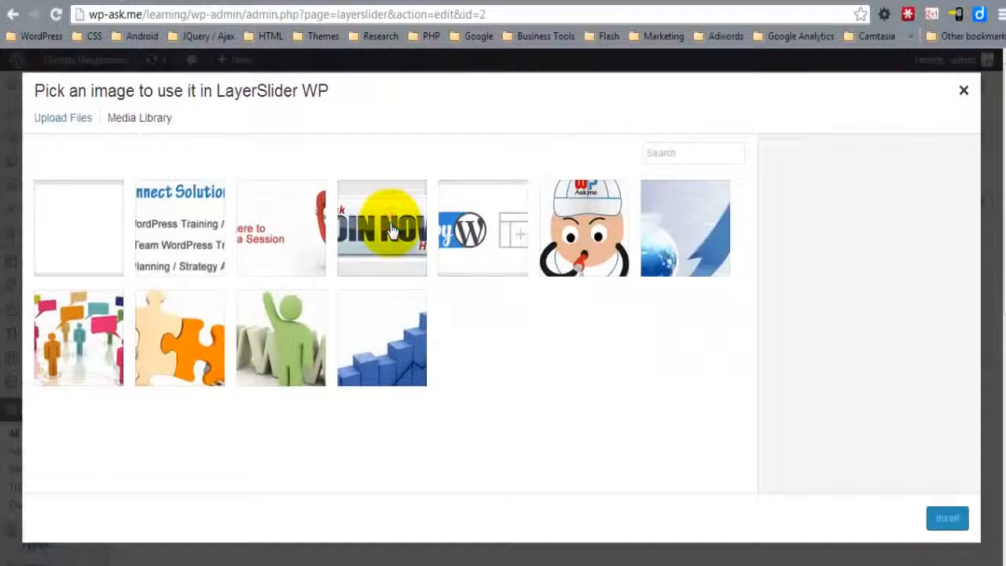
left_click(78, 231)
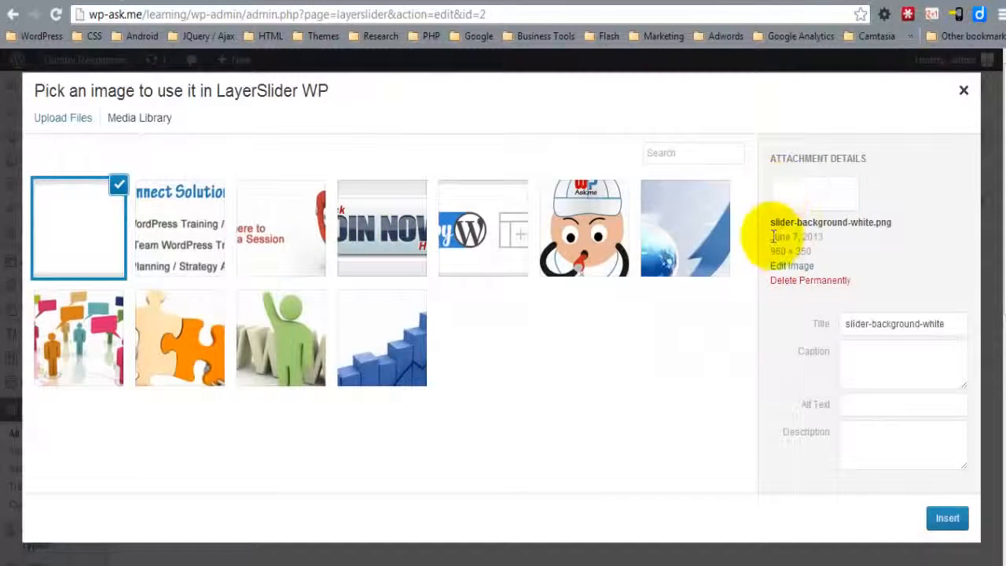
left_click(947, 520)
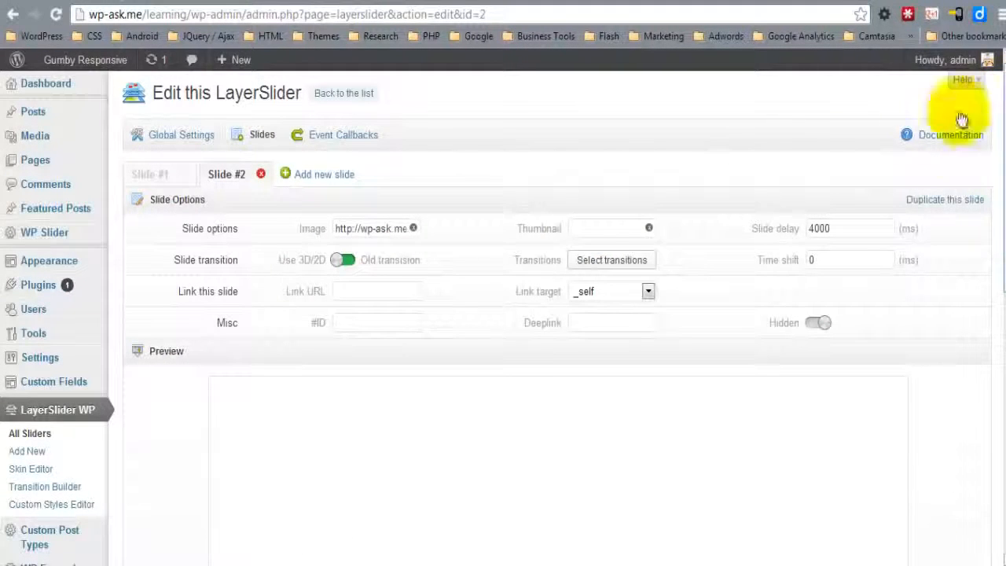
Set slider-dcs-button.png from the media library as Slide #2's thumbnail.
left_click(605, 229)
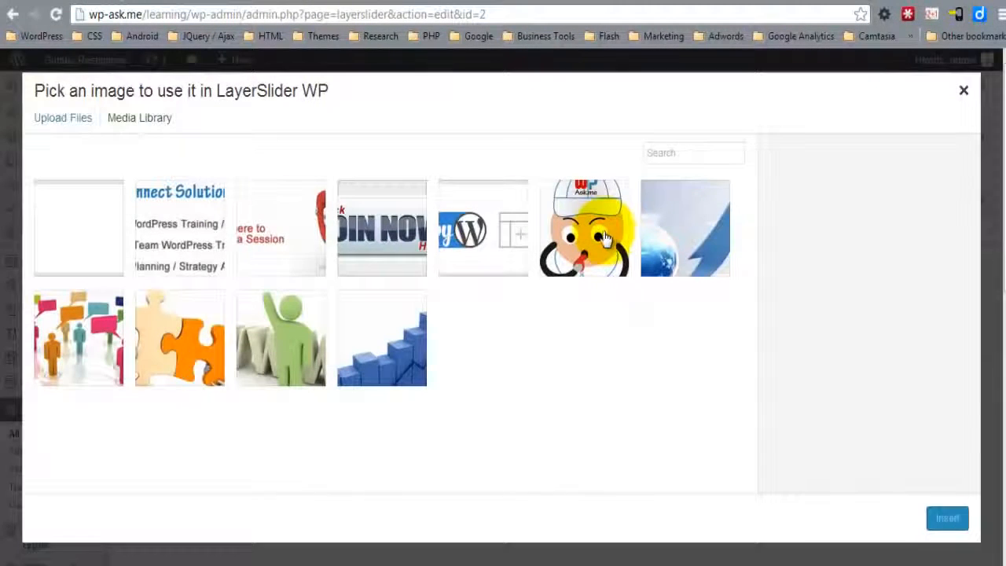
left_click(187, 244)
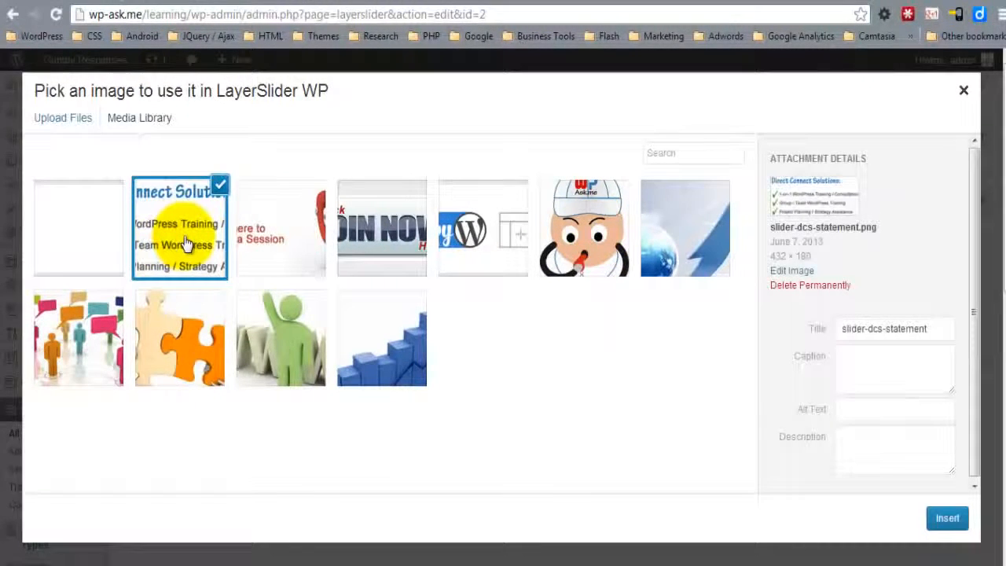
left_click(299, 213)
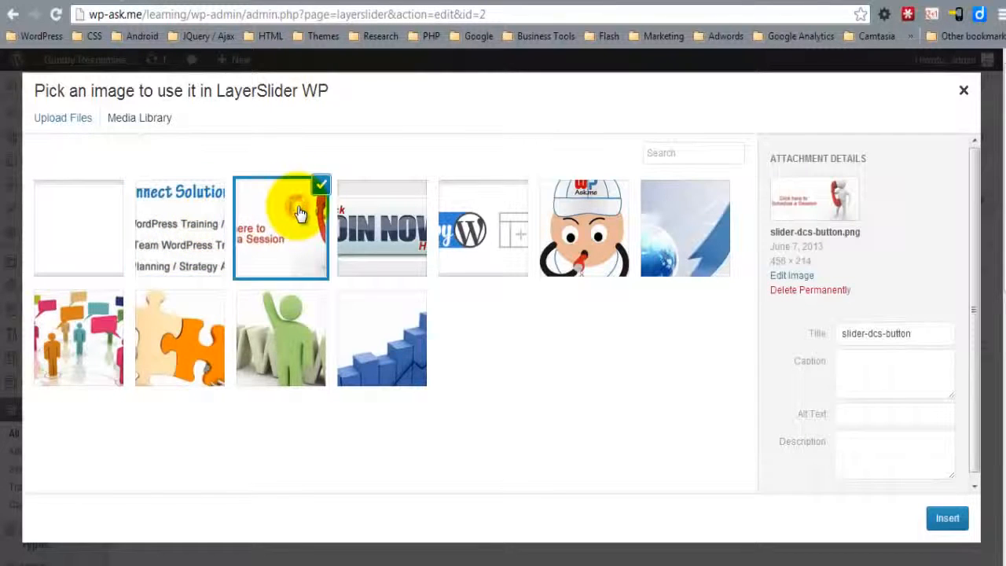
left_click(947, 518)
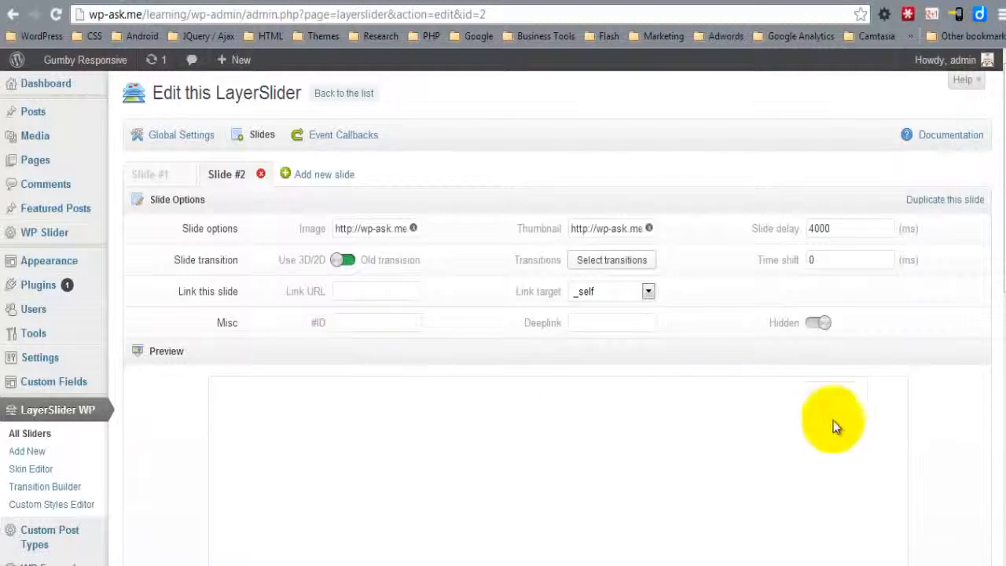
Rename Layer #1 of Slide #2 as "dcs description".
left_click_drag(999, 130, 996, 321)
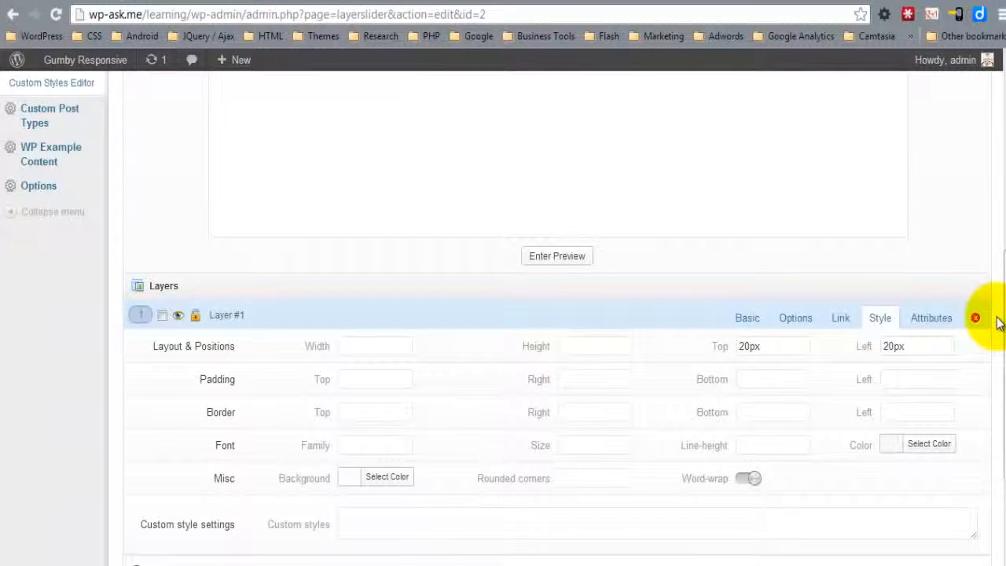
left_click(748, 319)
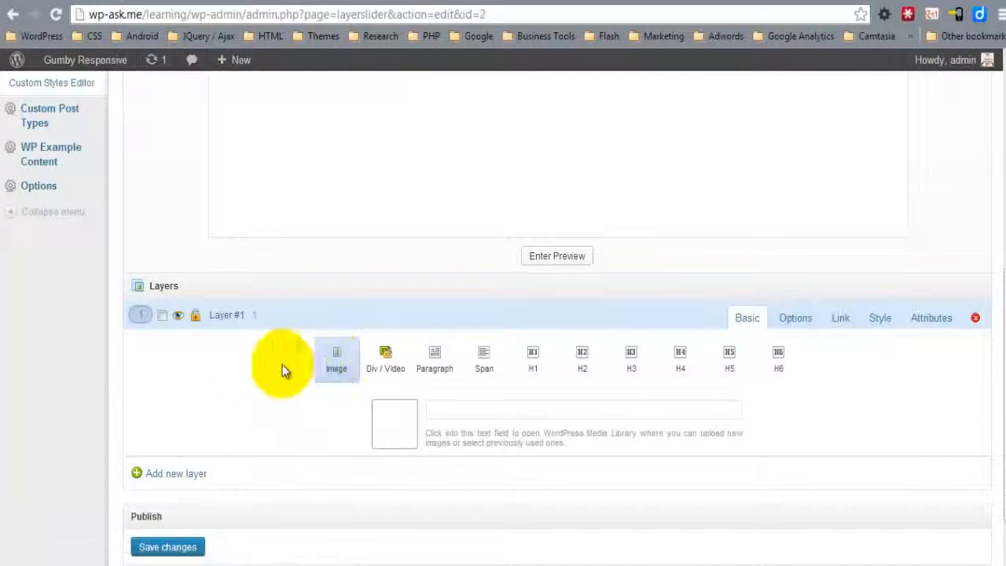
left_click(238, 316)
left_click_drag(255, 313, 135, 315)
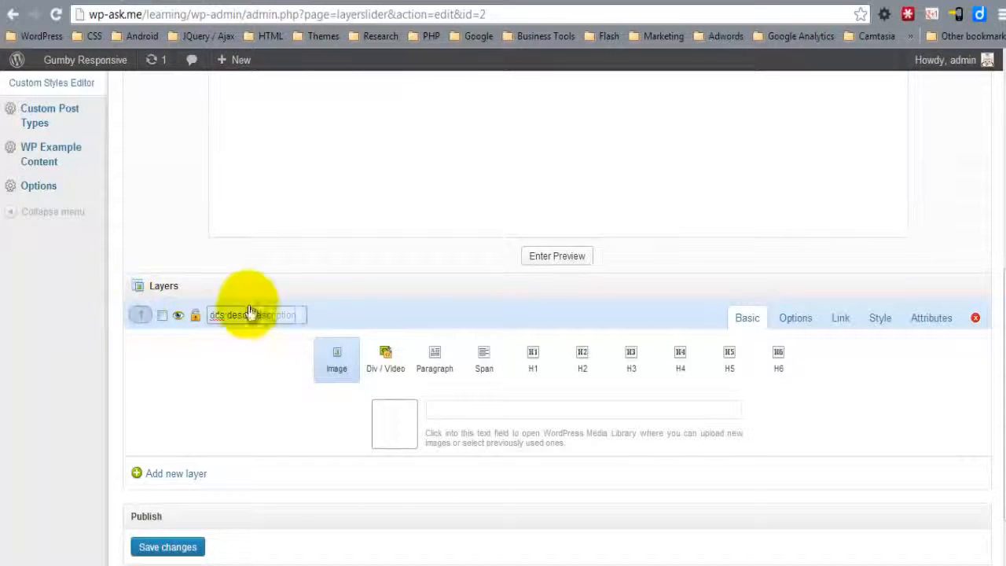
Insert slider-dcs-statement.png as the dcs description layer's image and move it slightly down on the slide.
left_click(455, 407)
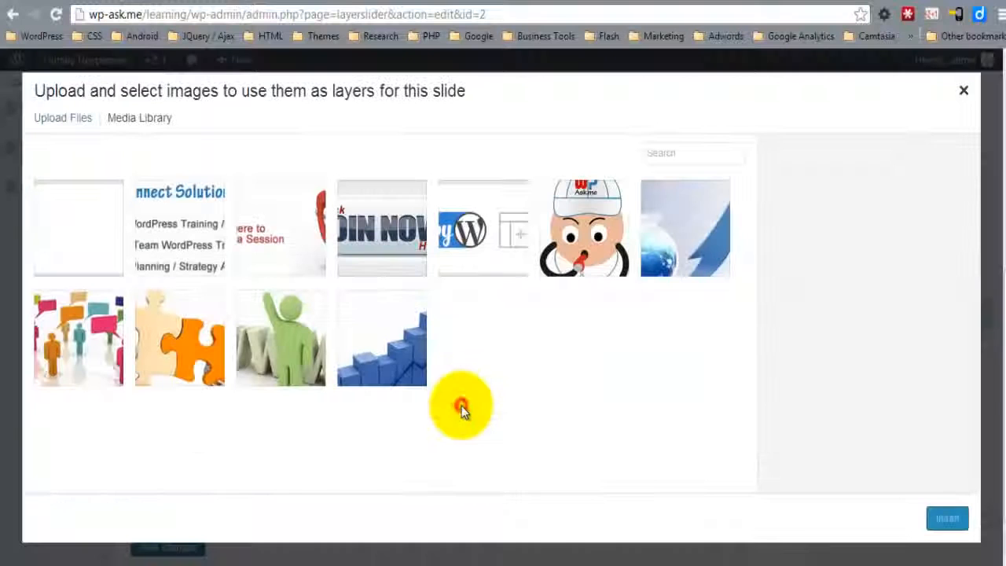
left_click(204, 240)
left_click(947, 518)
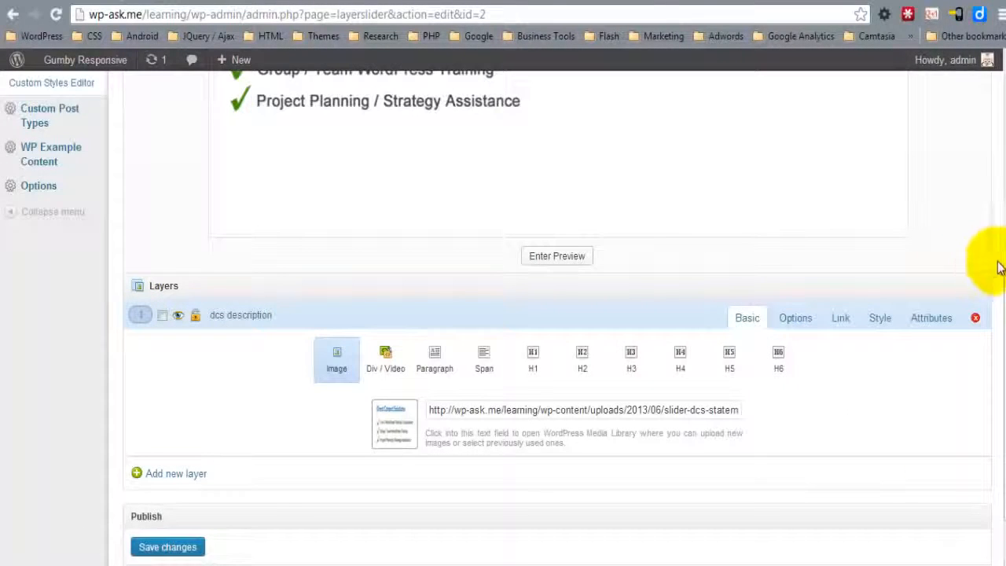
scroll(994, 236, "up", 3)
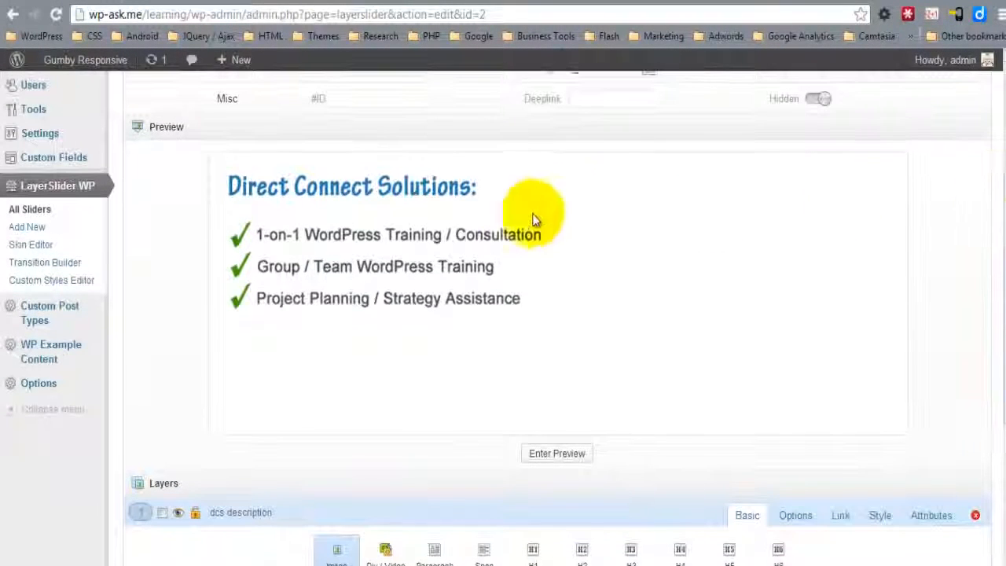
mouse_move(367, 251)
left_mouse_down()
mouse_move(427, 287)
mouse_move(431, 280)
mouse_move(407, 265)
mouse_move(382, 267)
mouse_move(382, 281)
mouse_move(368, 260)
left_mouse_up()
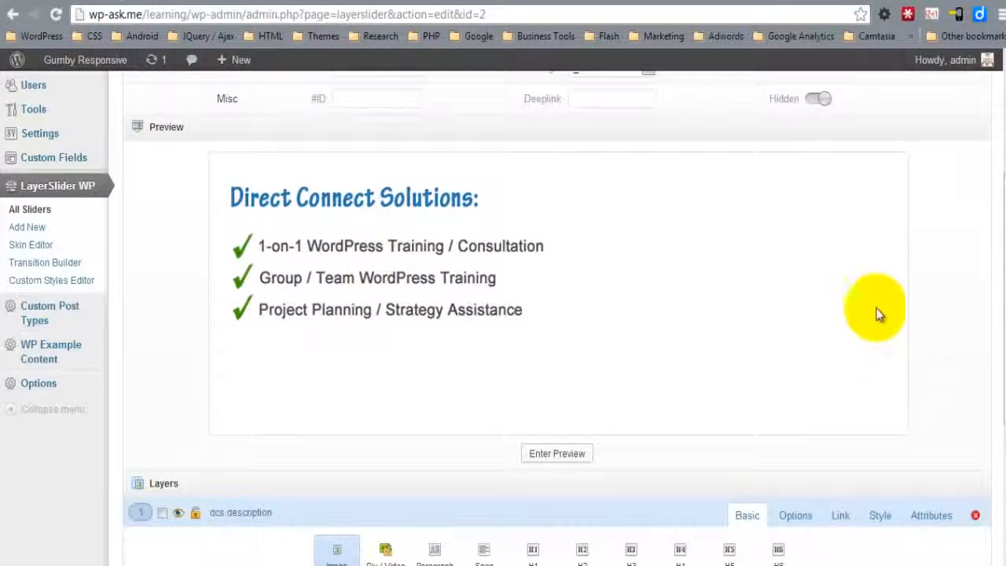
Add a second layer with the slider-dcs-button.png image and place it in the slide's lower-right corner.
left_click_drag(1002, 221, 984, 332)
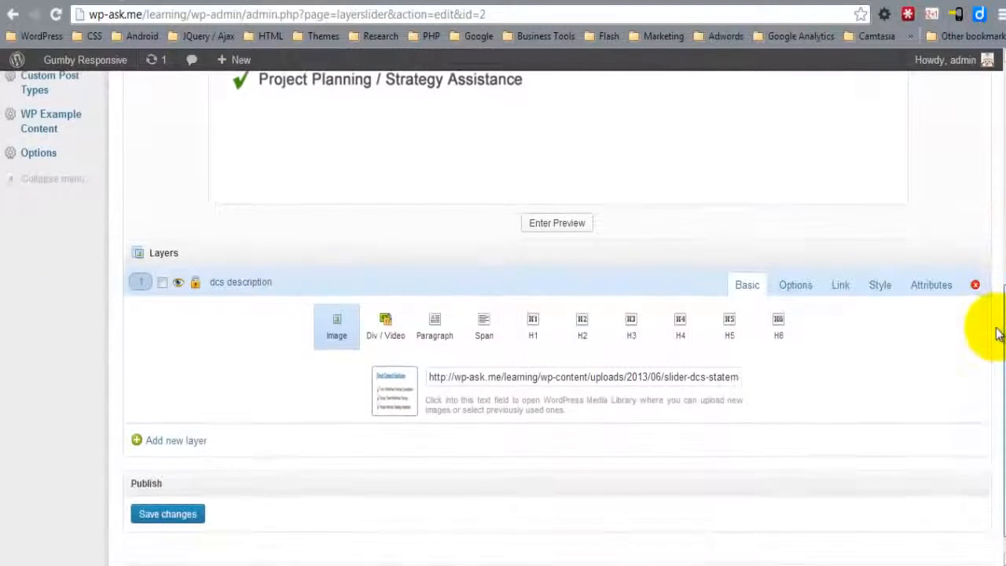
left_click(189, 443)
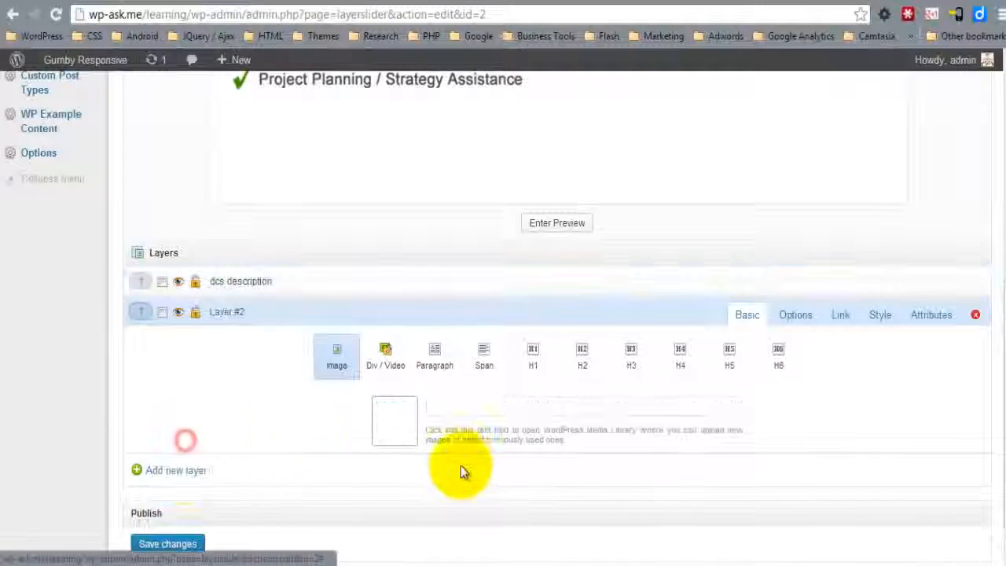
left_click(476, 408)
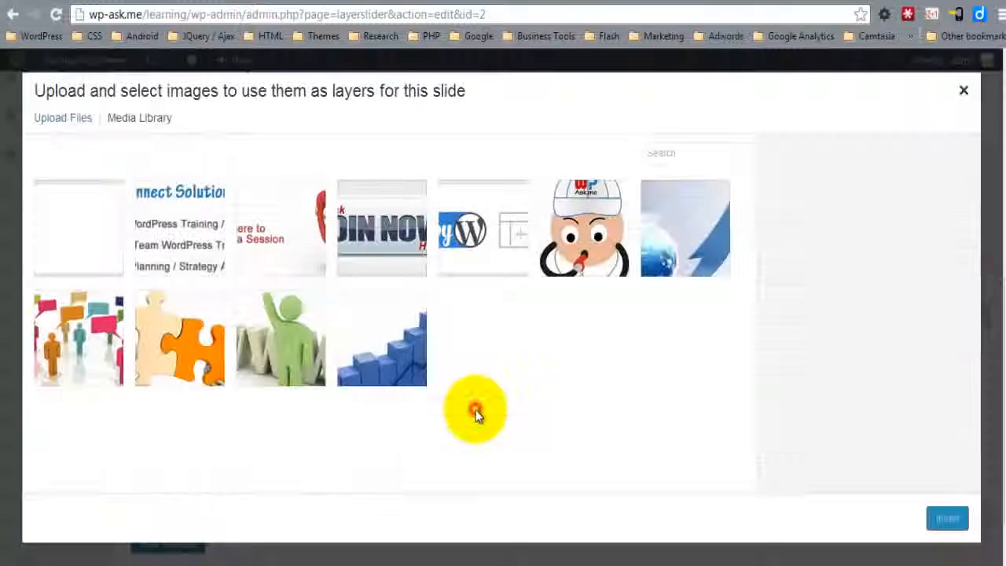
left_click(307, 222)
left_click(945, 519)
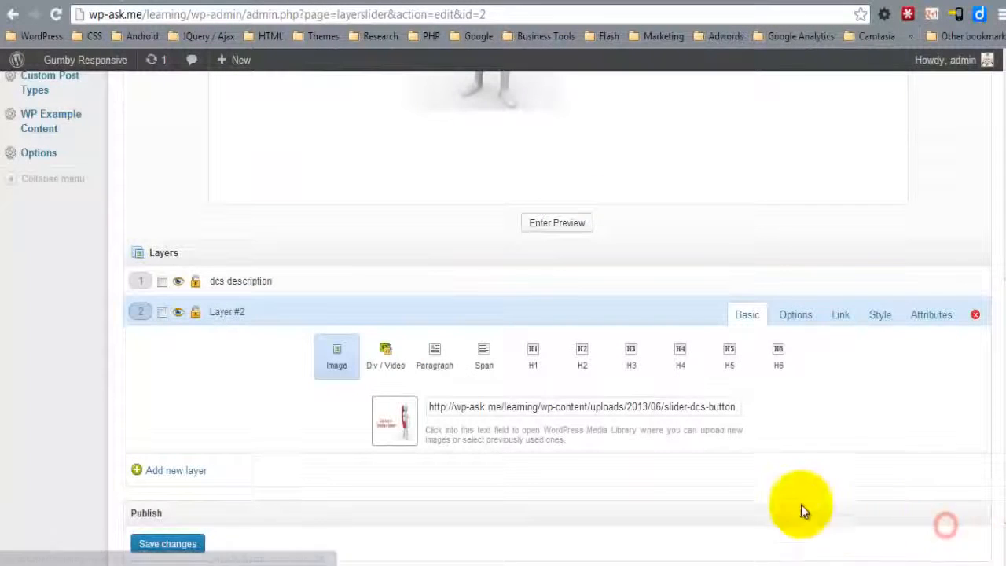
left_click_drag(1003, 290, 991, 173)
left_click_drag(448, 268, 782, 348)
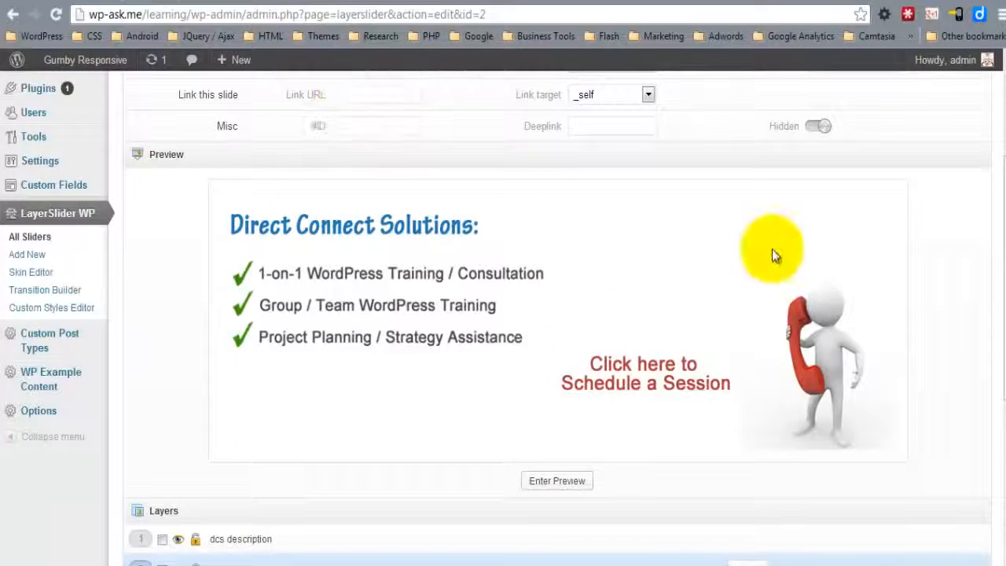
left_click_drag(1004, 200, 987, 337)
left_click(766, 286)
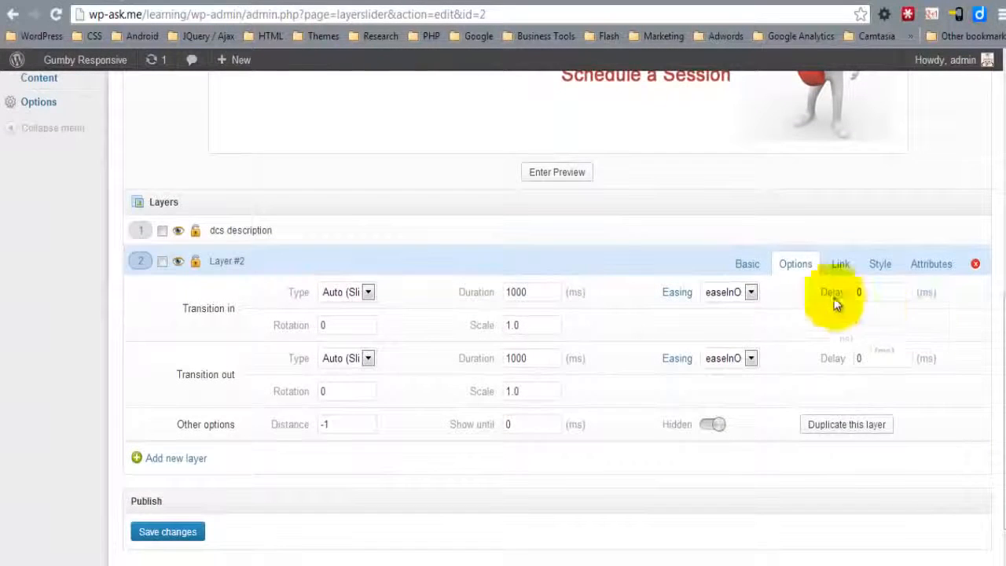
left_click(837, 267)
left_click(307, 377)
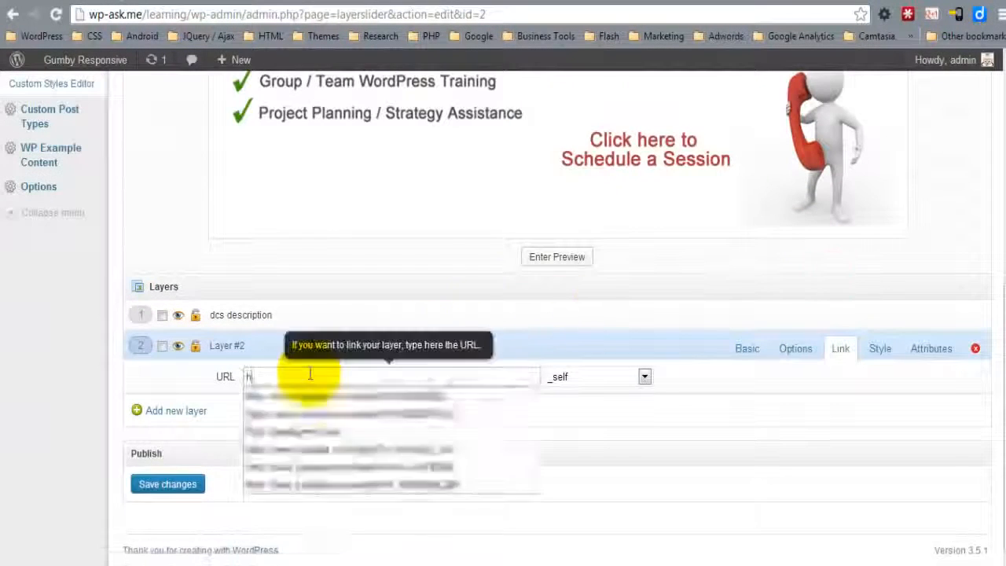
type("http://wp-ask.me/")
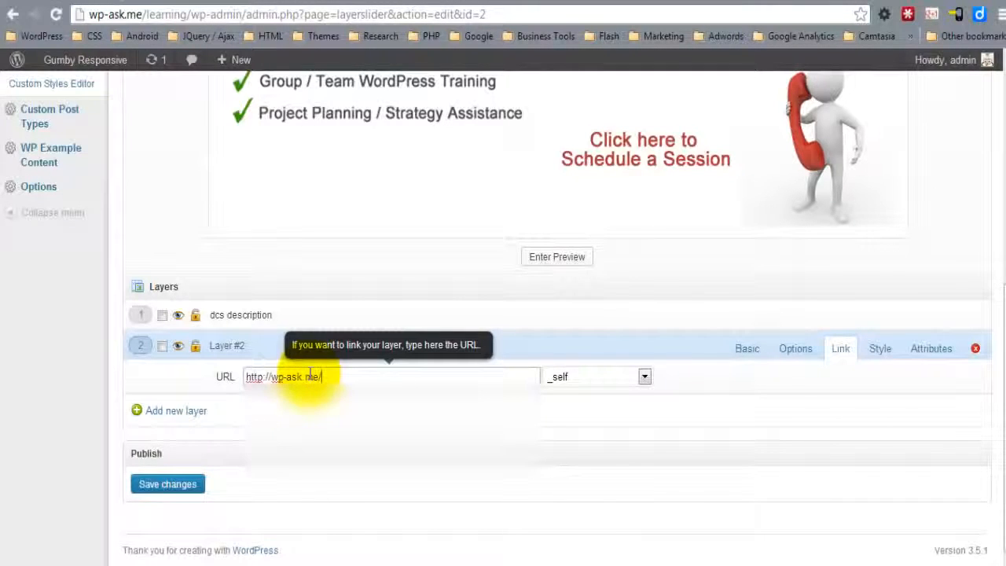
left_click(620, 375)
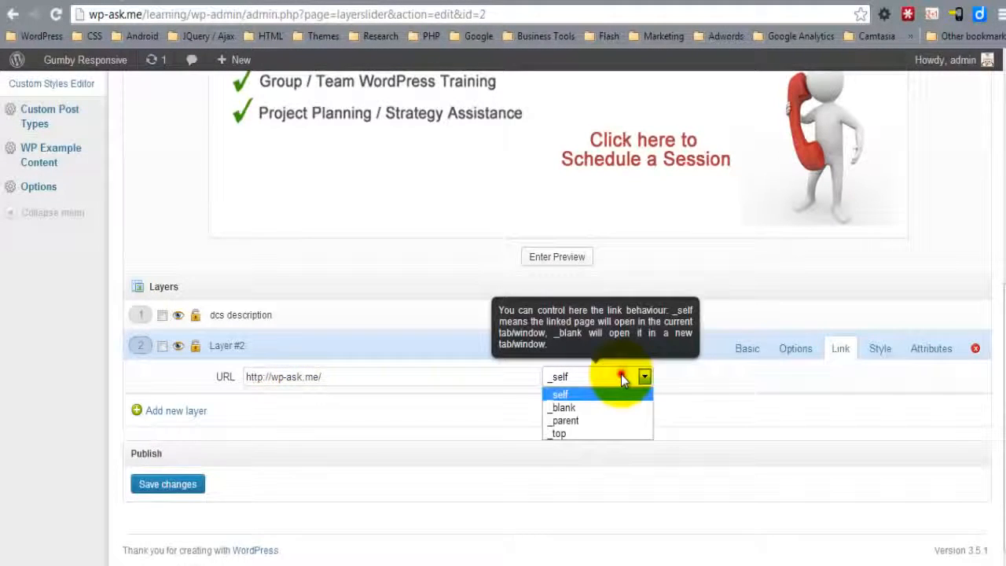
left_click(613, 394)
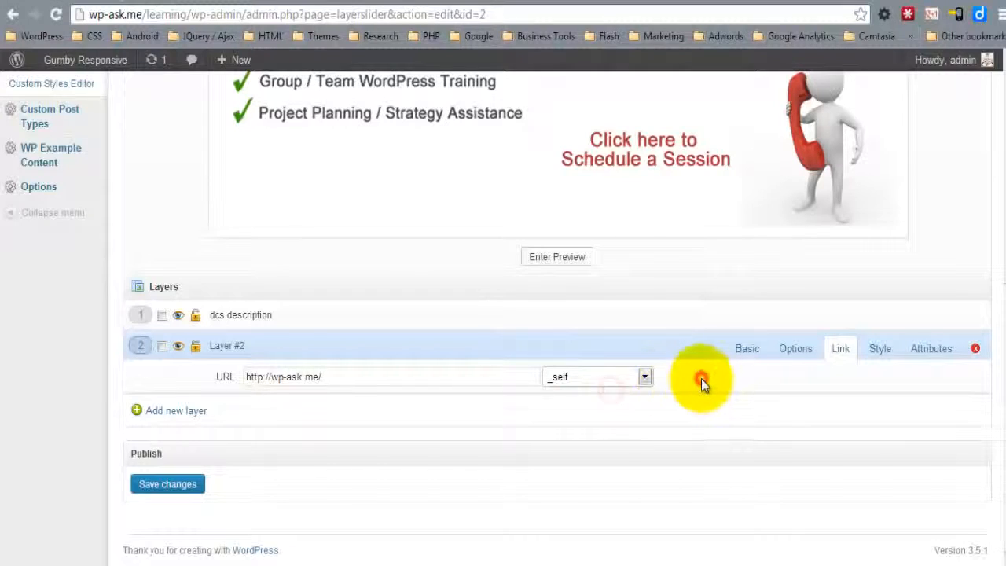
left_click(145, 483)
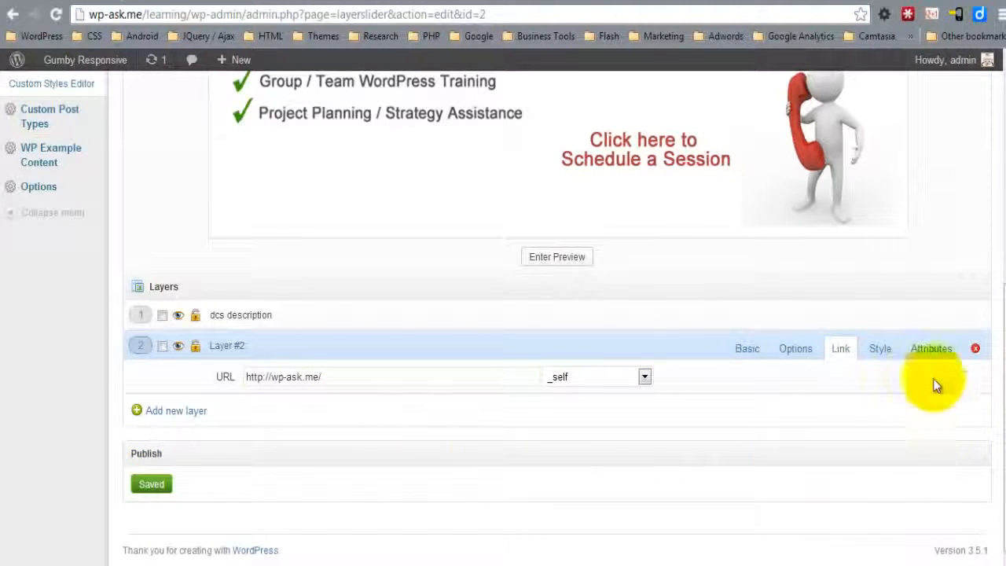
left_click_drag(1002, 322, 939, 94)
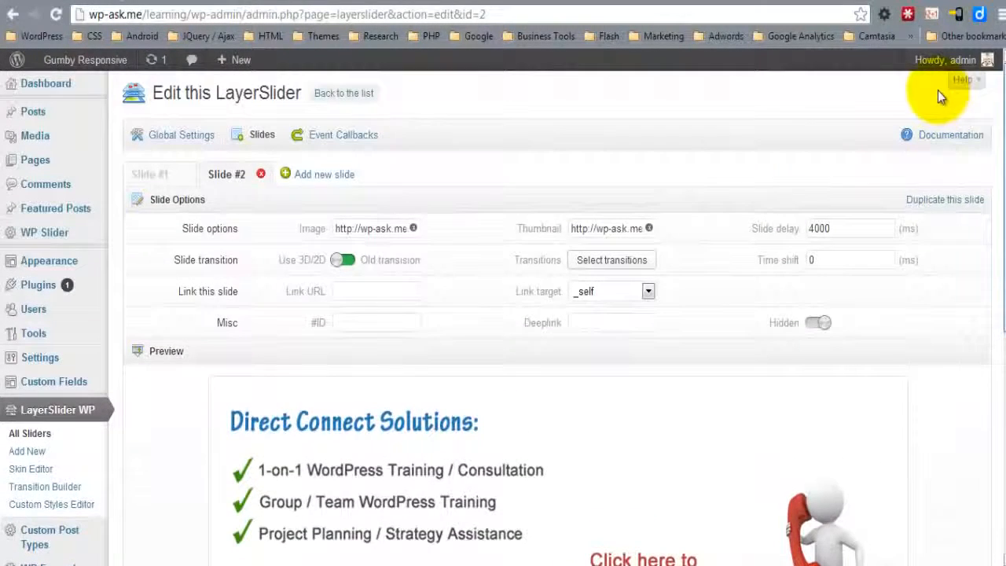
Add a third slide and set slider-background-white.png as its background image.
left_click(330, 175)
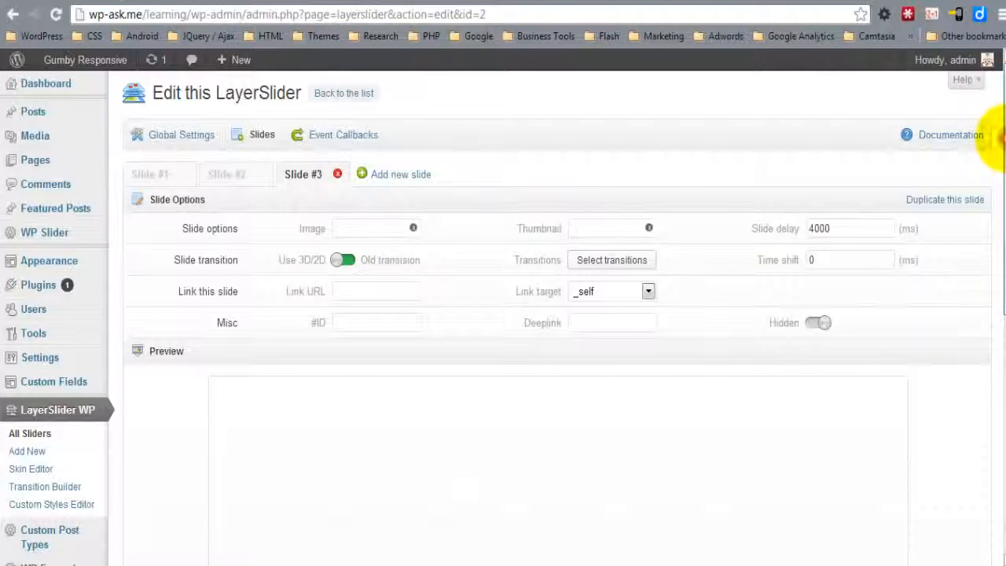
scroll(990, 165, "down", 1)
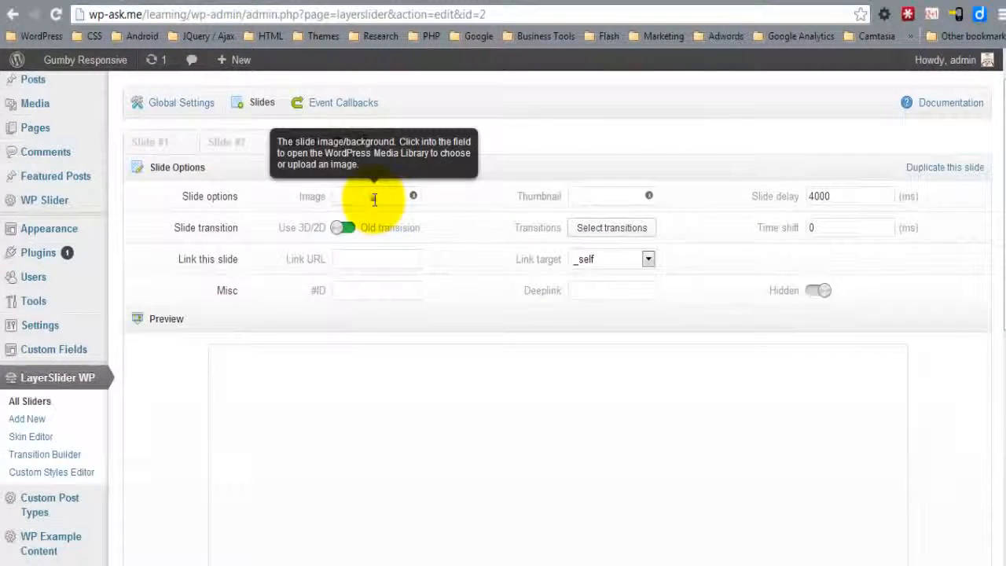
left_click(374, 198)
left_click(74, 240)
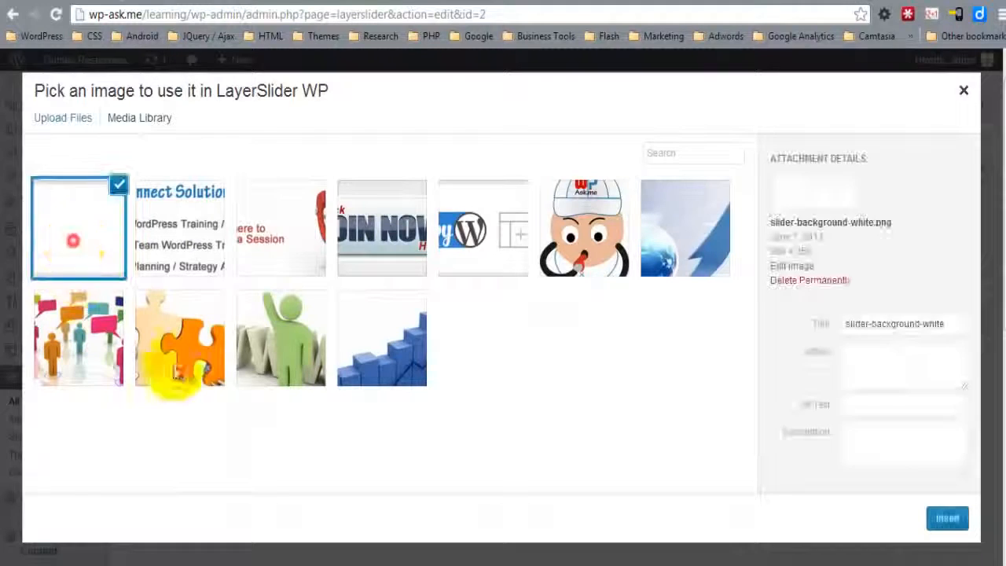
left_click(949, 520)
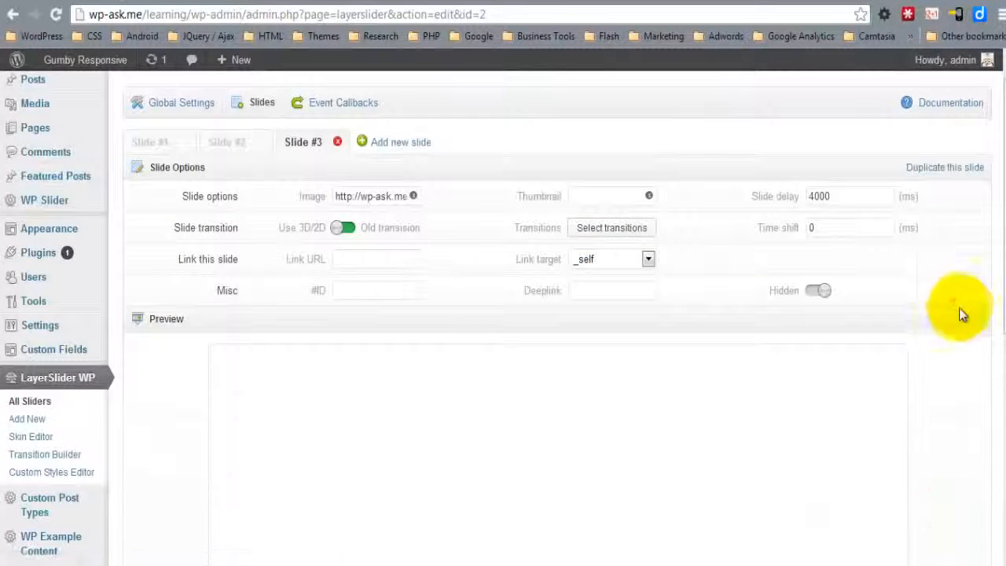
Change Layer #1 of Slide #3 to the Div / Video type and open its custom HTML content for editing.
left_click_drag(999, 110, 986, 320)
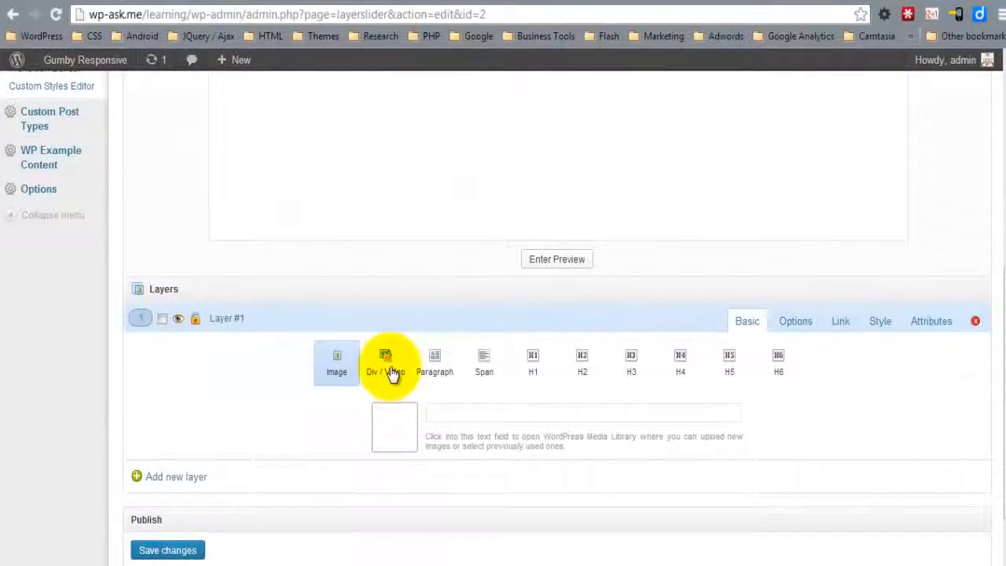
left_click(392, 374)
left_click(385, 444)
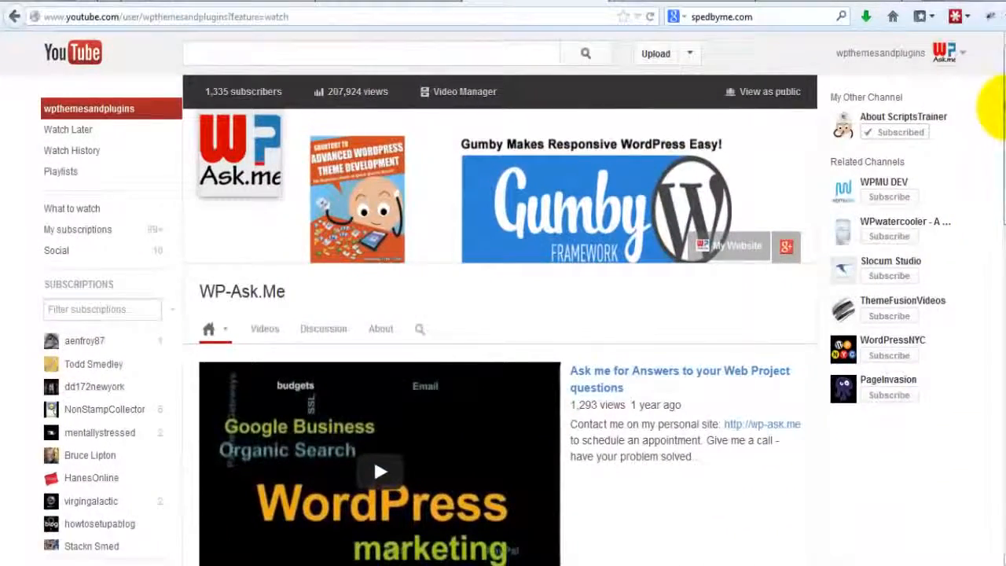
Switch to YouTube, open the channel video "Ask me for Answers to your Web Project questions" and pause it.
scroll(990, 173, "down", 2)
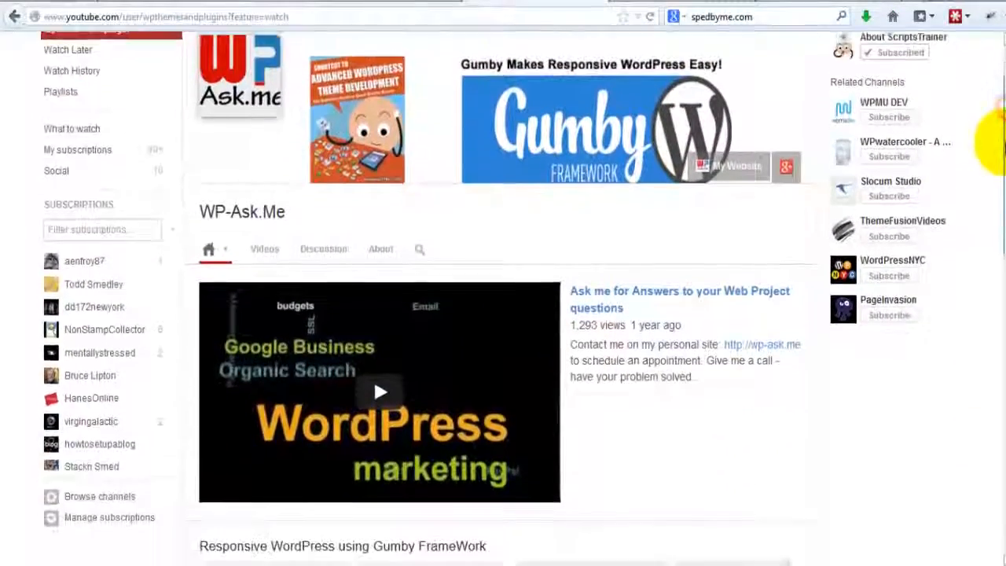
left_click_drag(1002, 143, 1002, 162)
left_click(581, 250)
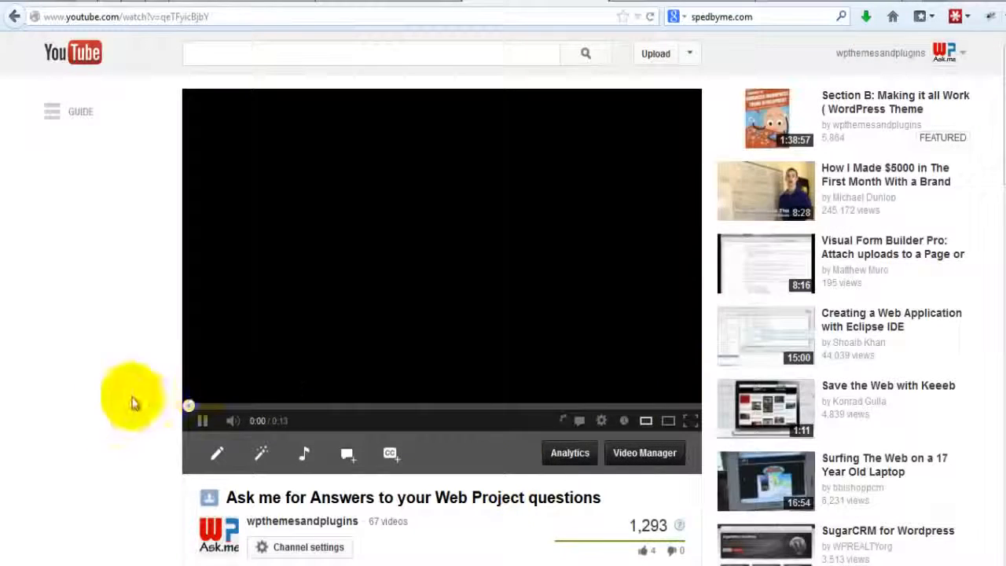
left_click(200, 422)
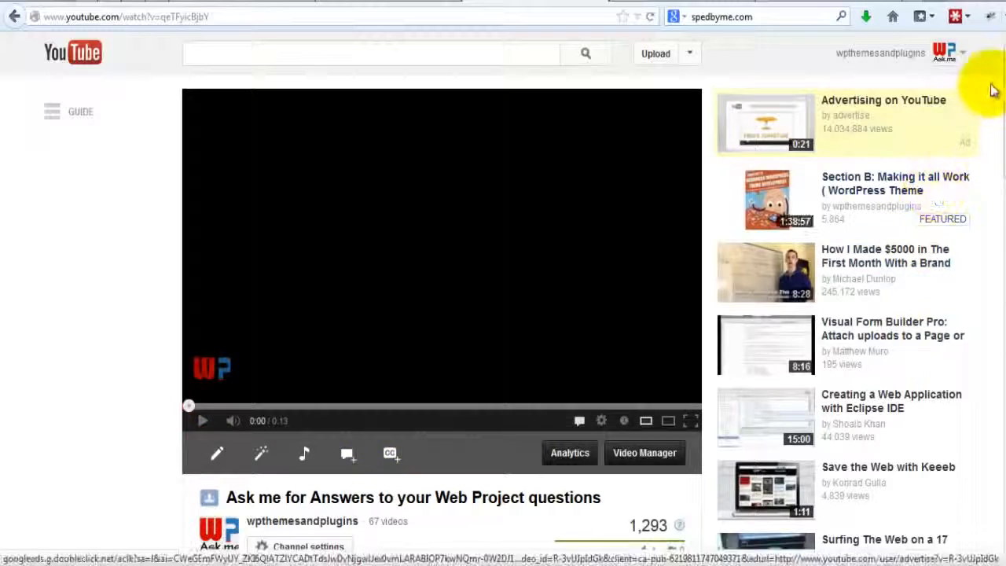
left_click(131, 422)
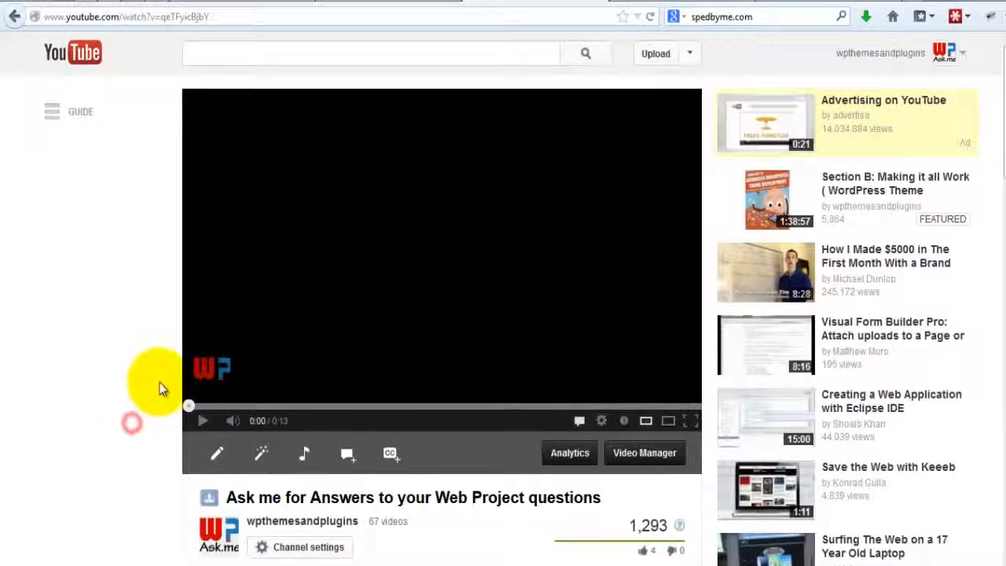
Show the video's embed code and give it a custom size of 960 by 350.
scroll(180, 375, "down", 5)
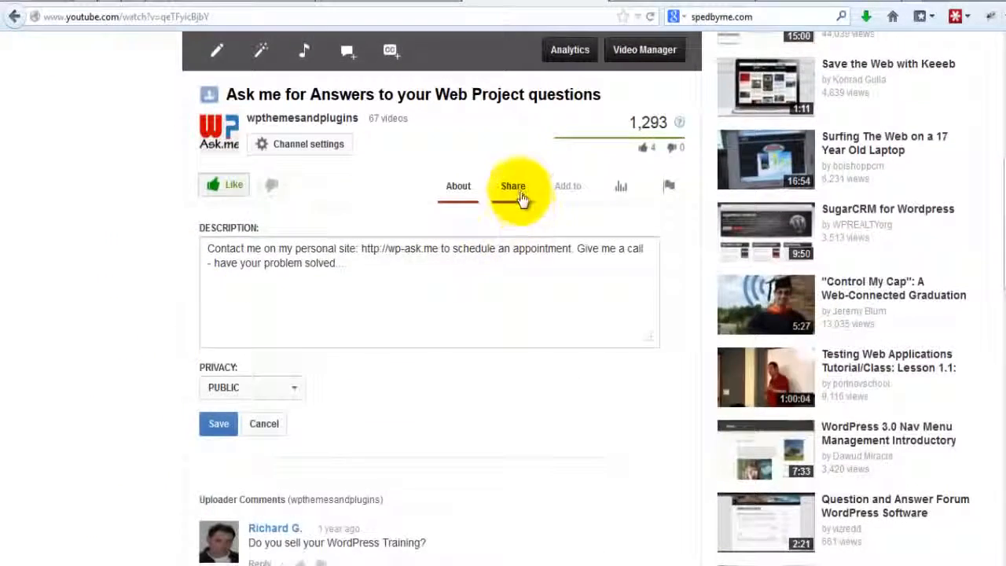
left_click(516, 189)
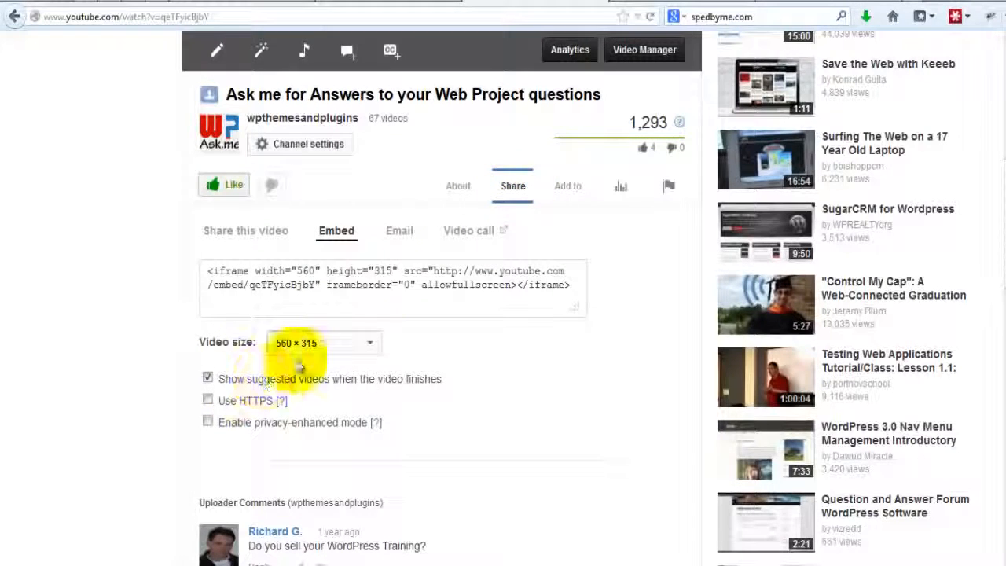
left_click(353, 342)
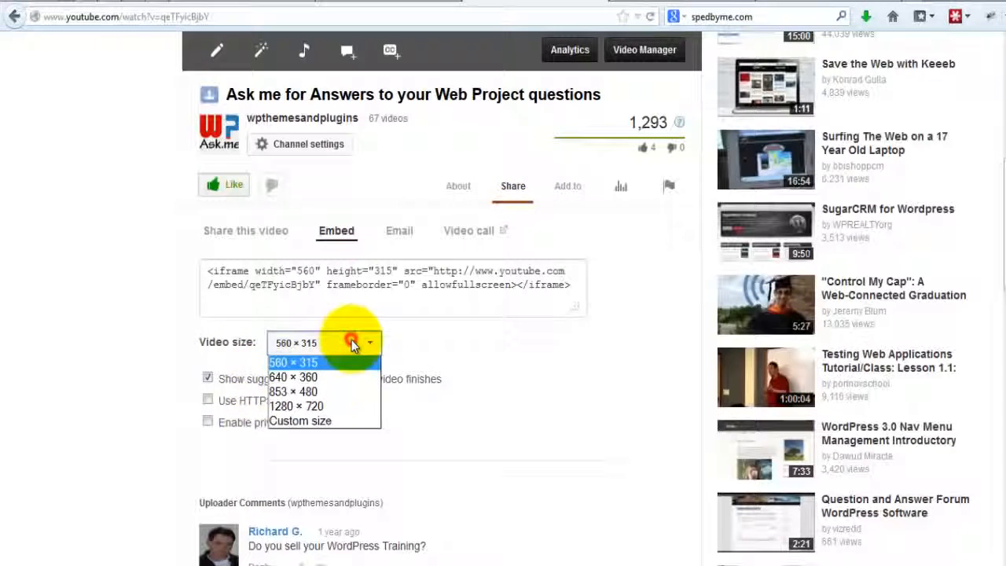
left_click(309, 420)
left_click(420, 344)
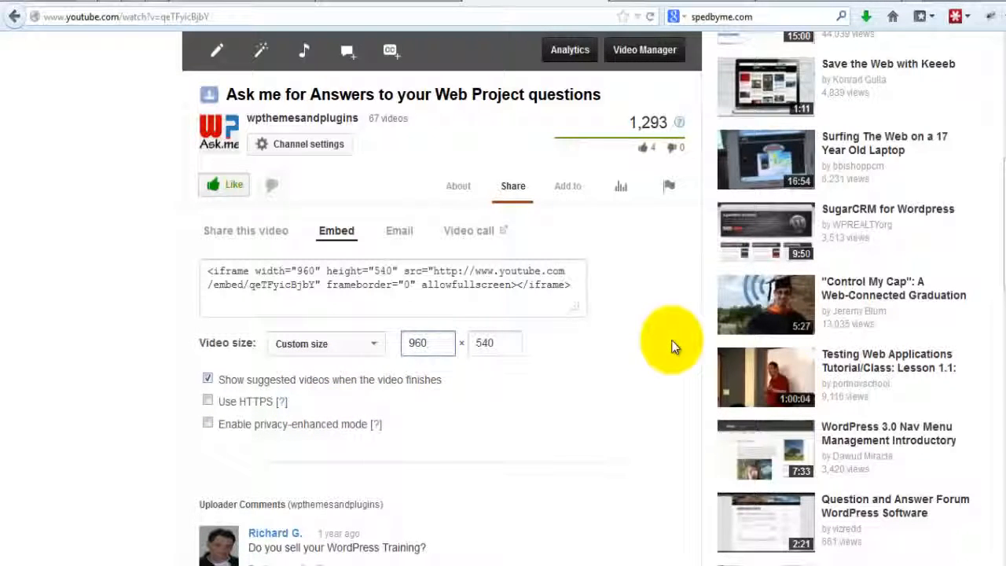
double_click(500, 341)
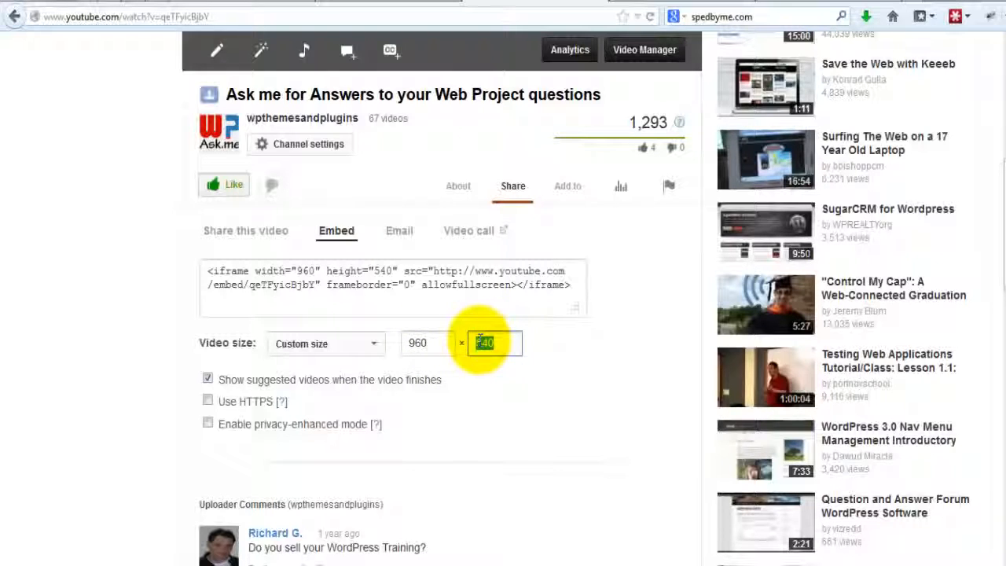
key("BackSpace")
type("350")
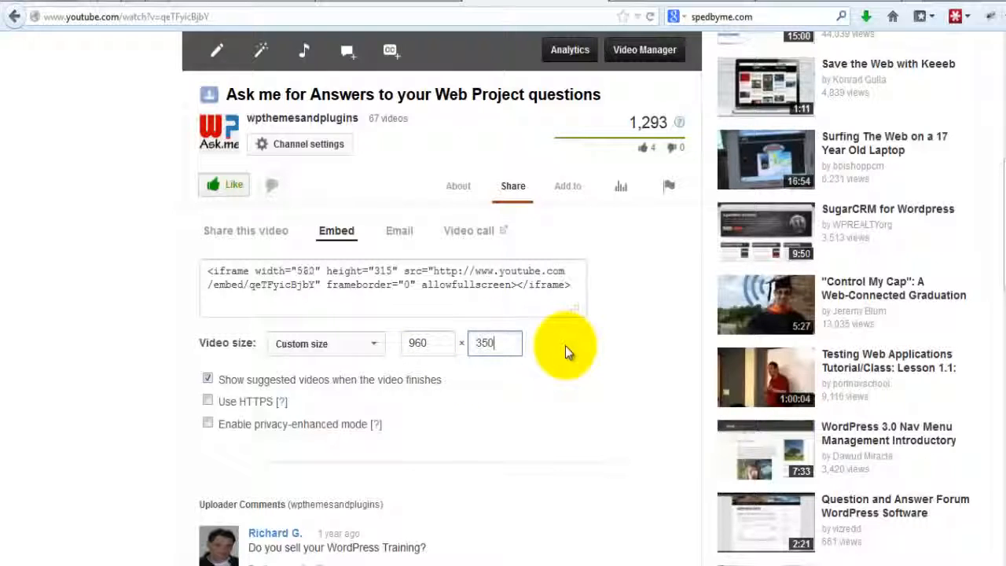
left_click(565, 385)
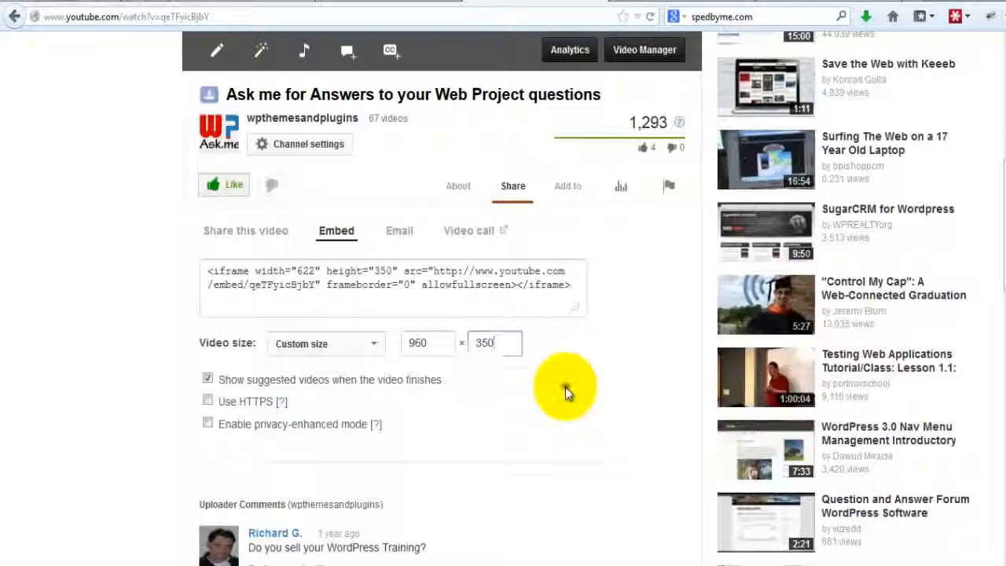
Copy the YouTube embed code and paste it into Layer #1's custom HTML content in the WordPress slider editor.
left_click(569, 284)
right_click(569, 284)
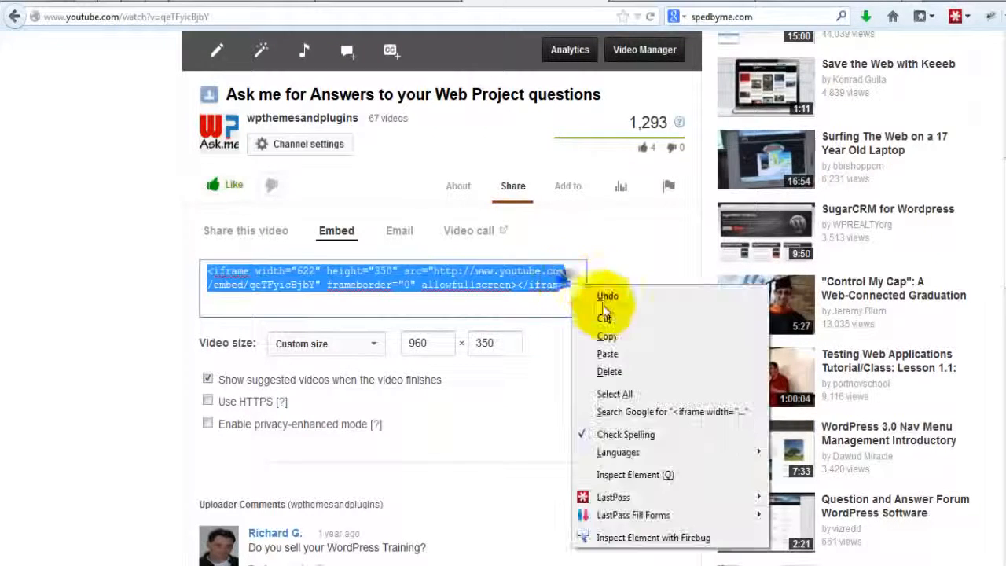
left_click(604, 336)
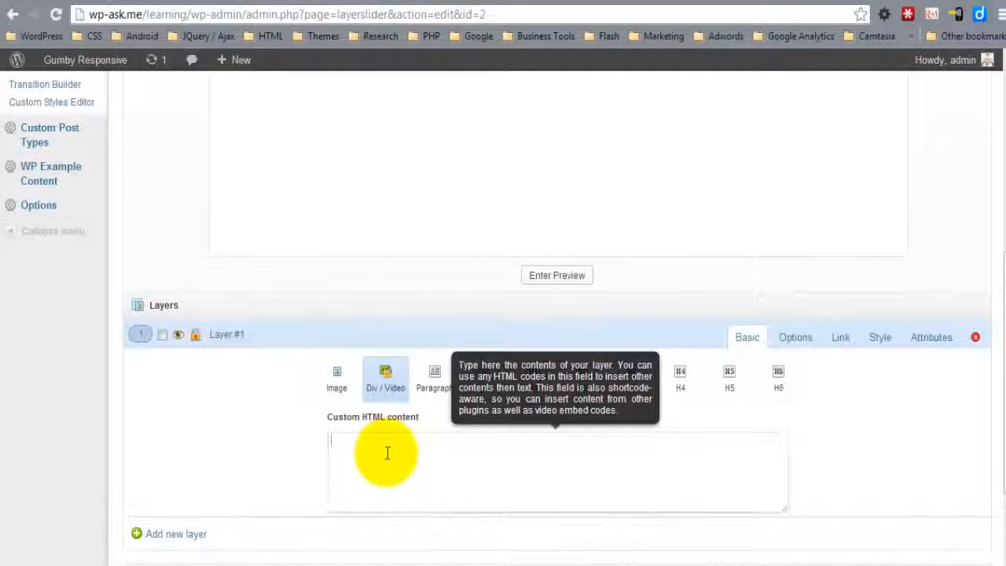
right_click(386, 448)
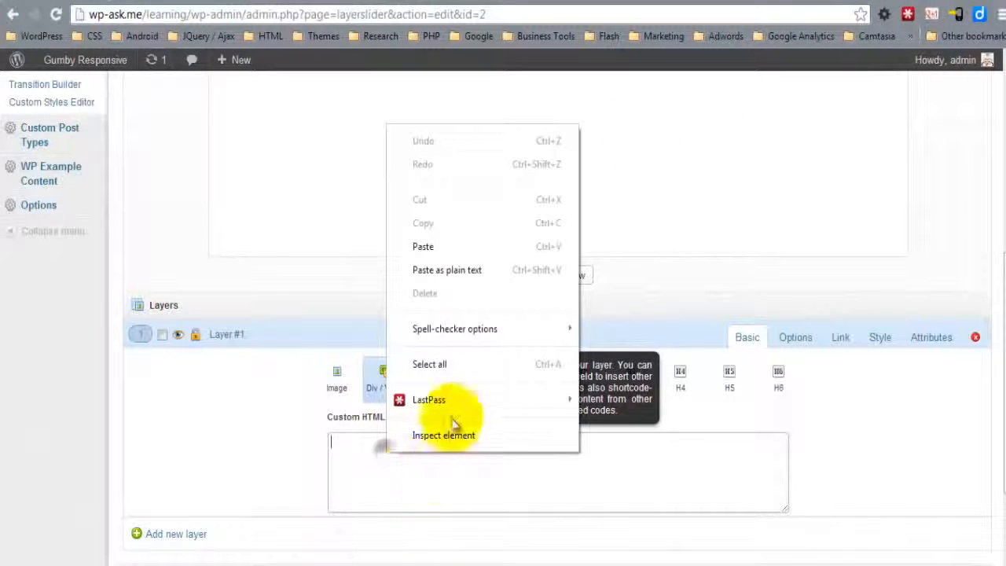
left_click(454, 247)
left_click(338, 377)
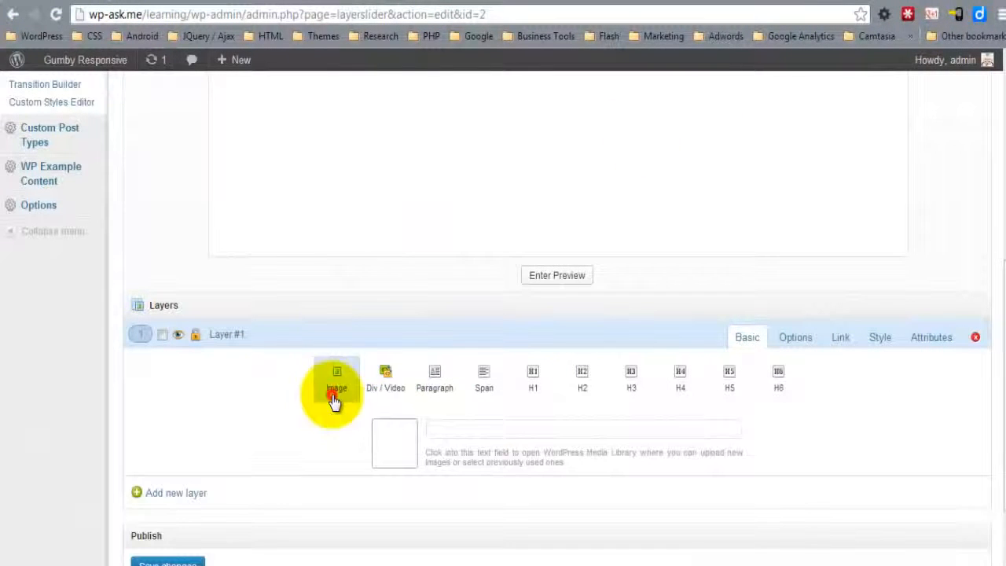
left_click(397, 375)
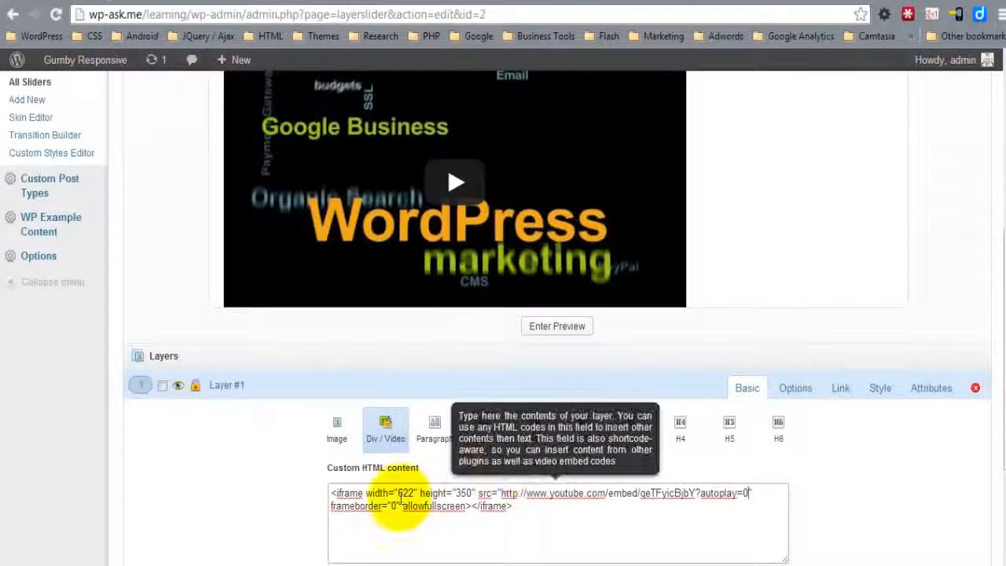
Set the iframe width in Layer #1's embed code to 940.
double_click(404, 493)
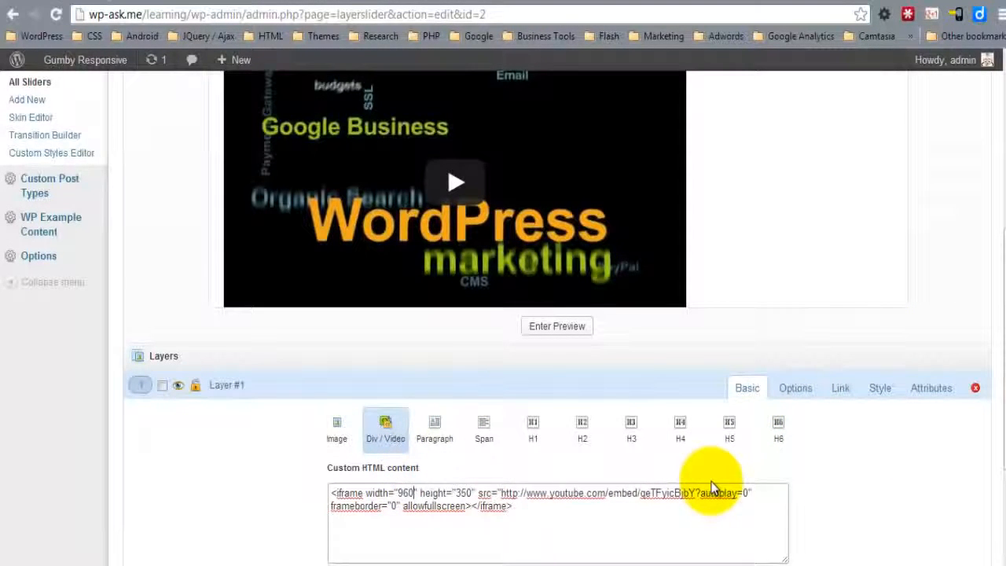
type("960")
key("BackSpace")
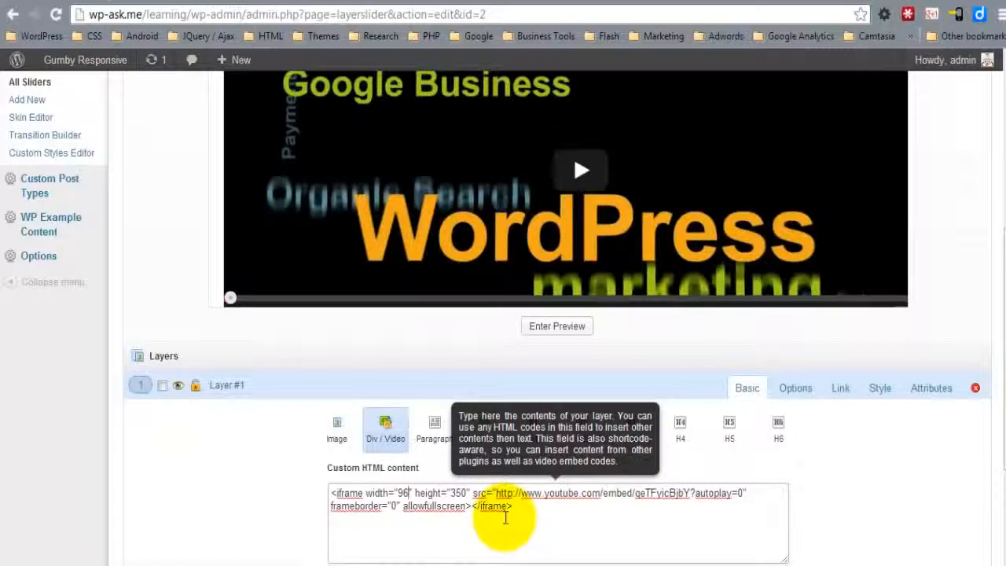
type("40")
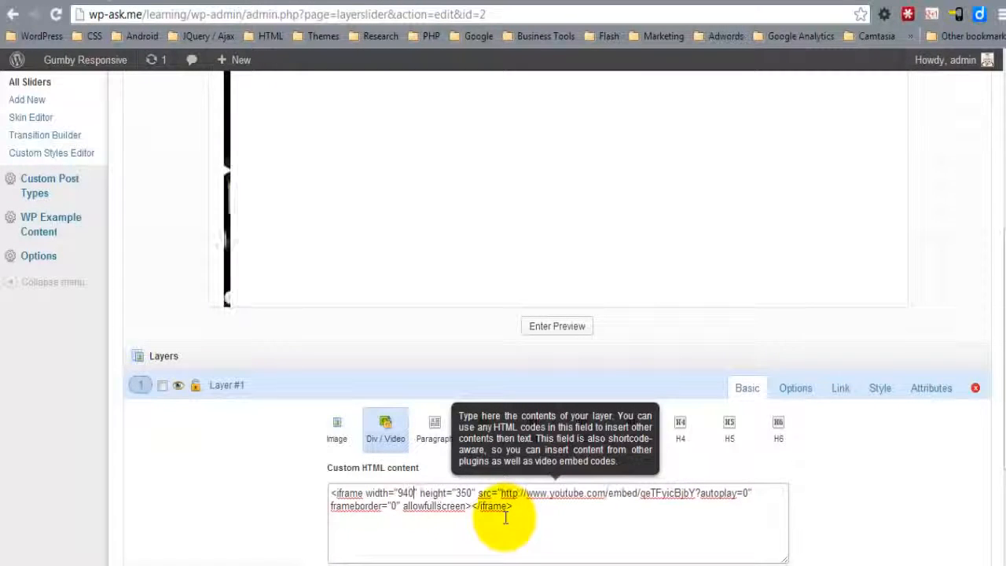
left_click(518, 505)
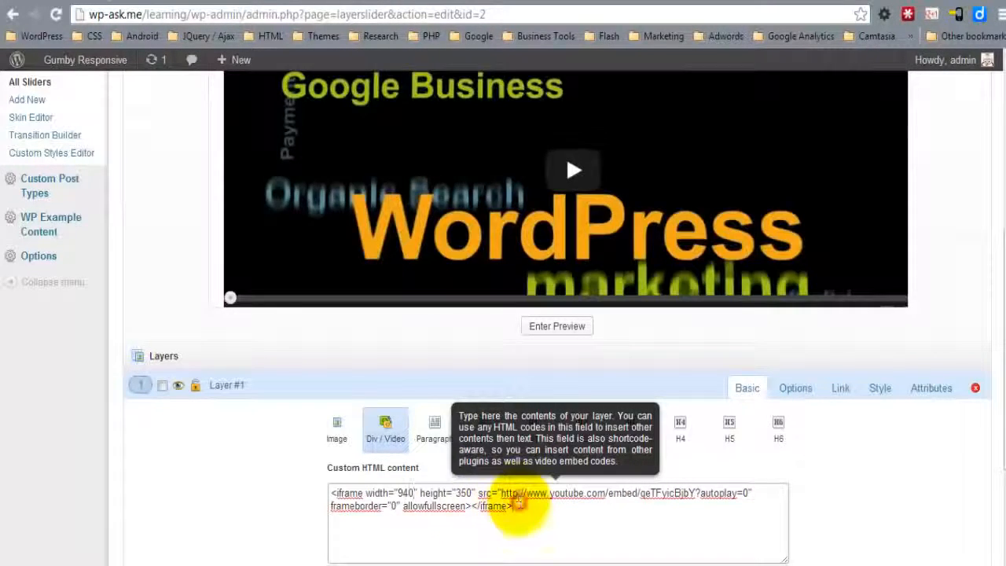
Save the slider changes and play the embedded video in the home page's slider.
scroll(982, 358, "down", 2)
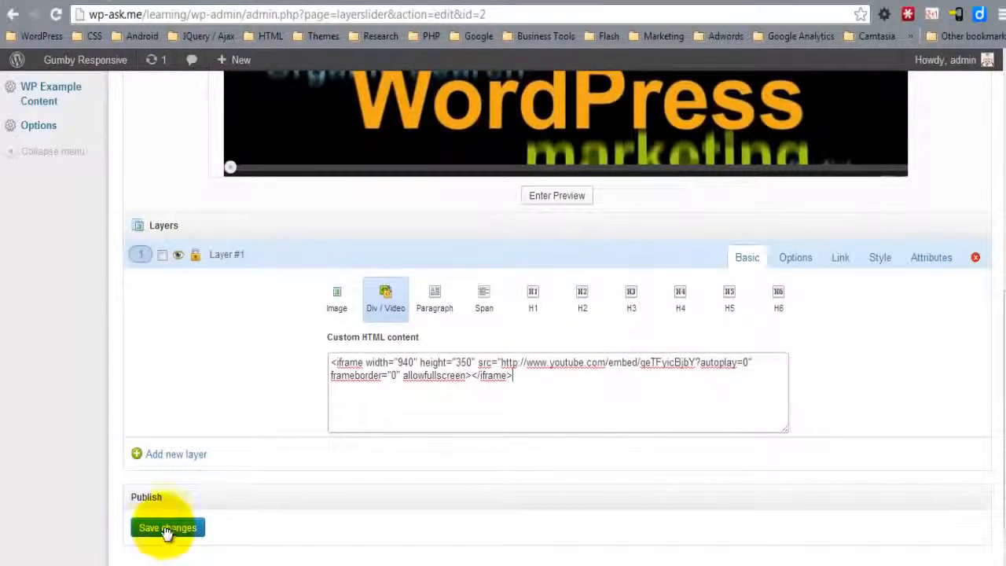
left_click(166, 529)
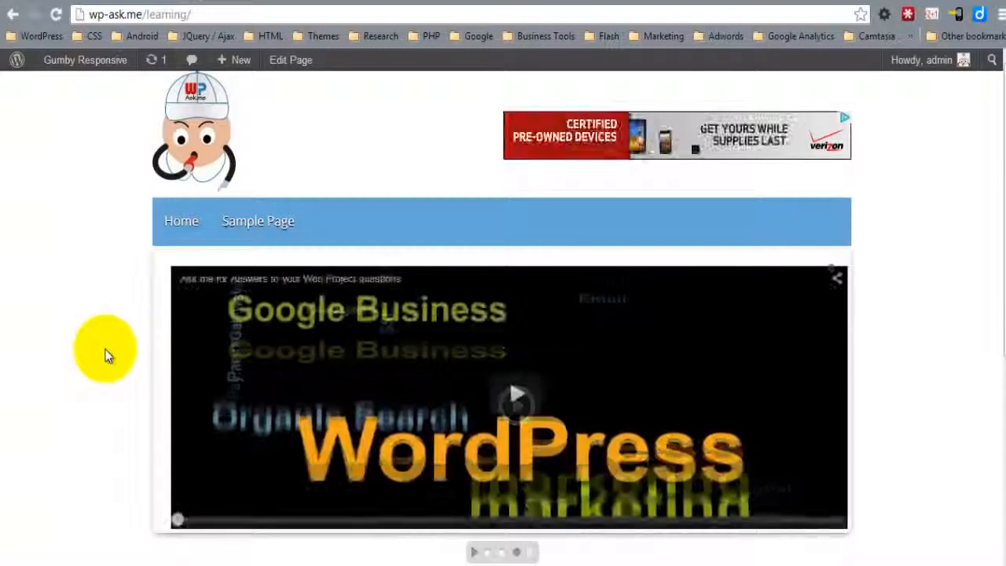
left_click(535, 402)
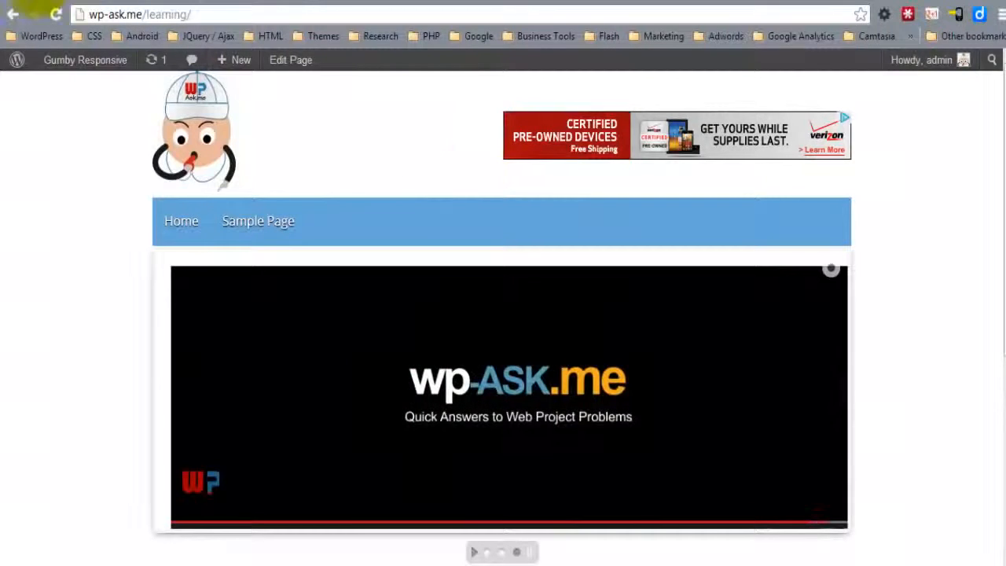
Rename Layer #1 of Slide #3 as Video and add a second layer named Call To Action with the join-now-button-image.gif image.
left_click(30, 9)
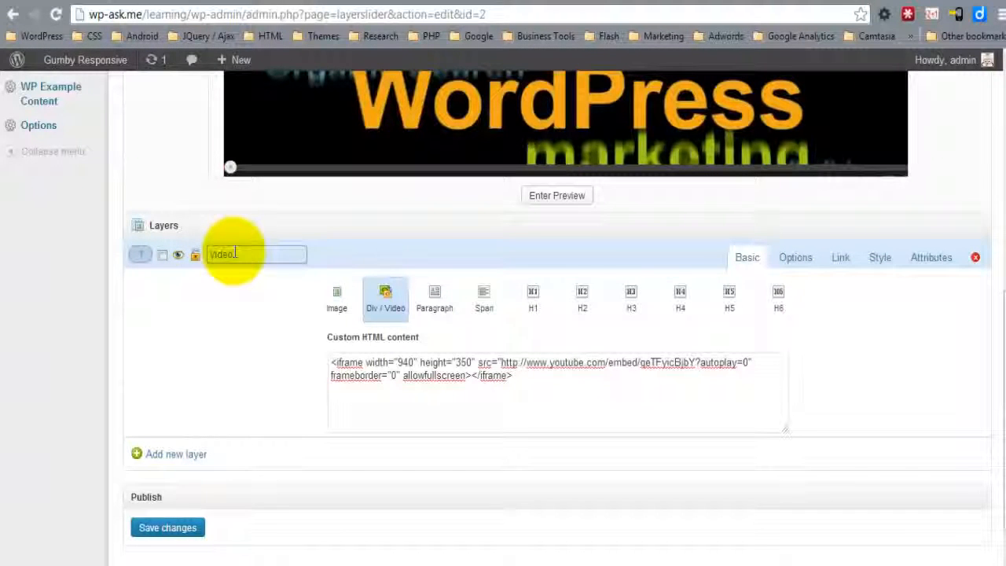
left_click(189, 459)
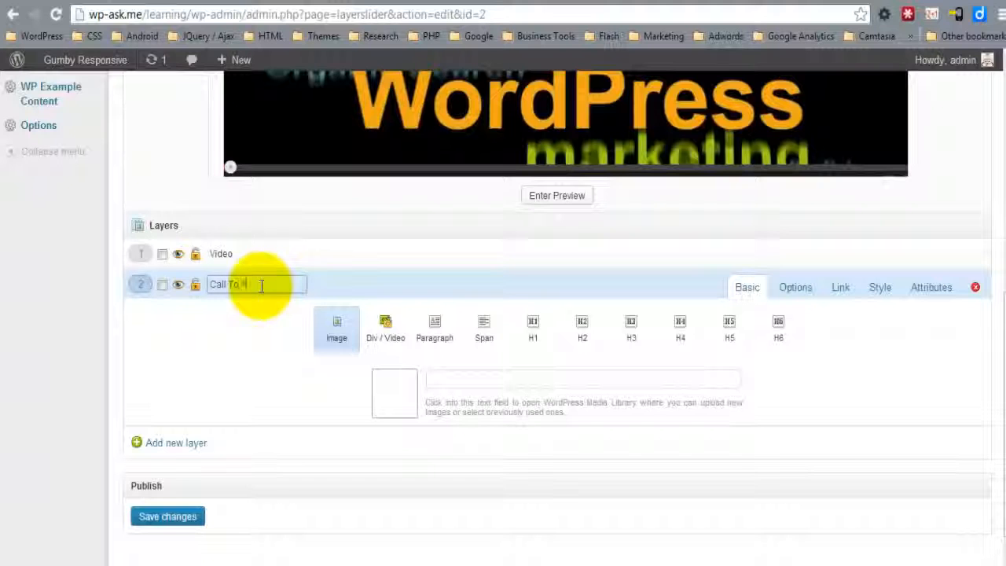
left_click(495, 385)
left_click(393, 239)
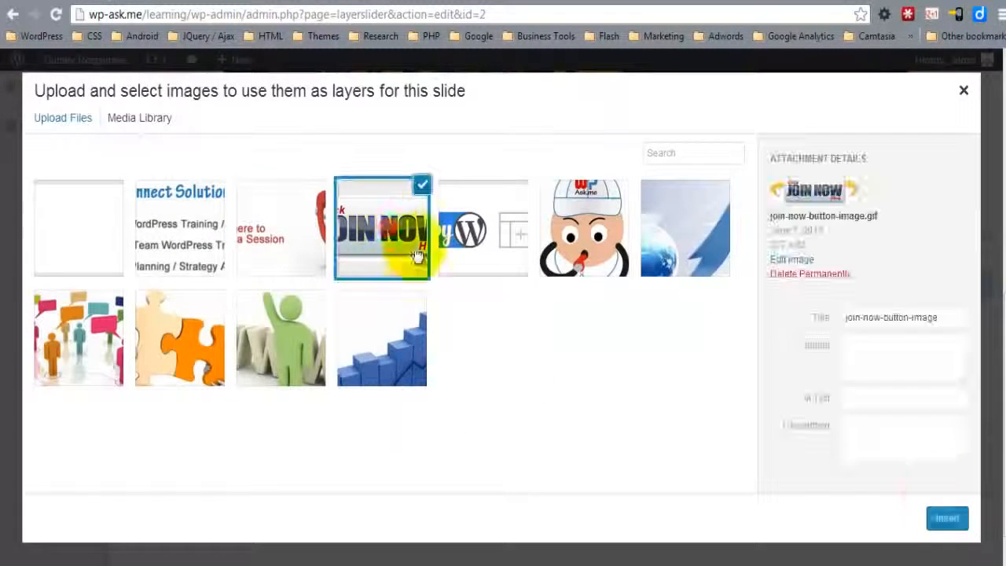
left_click(947, 518)
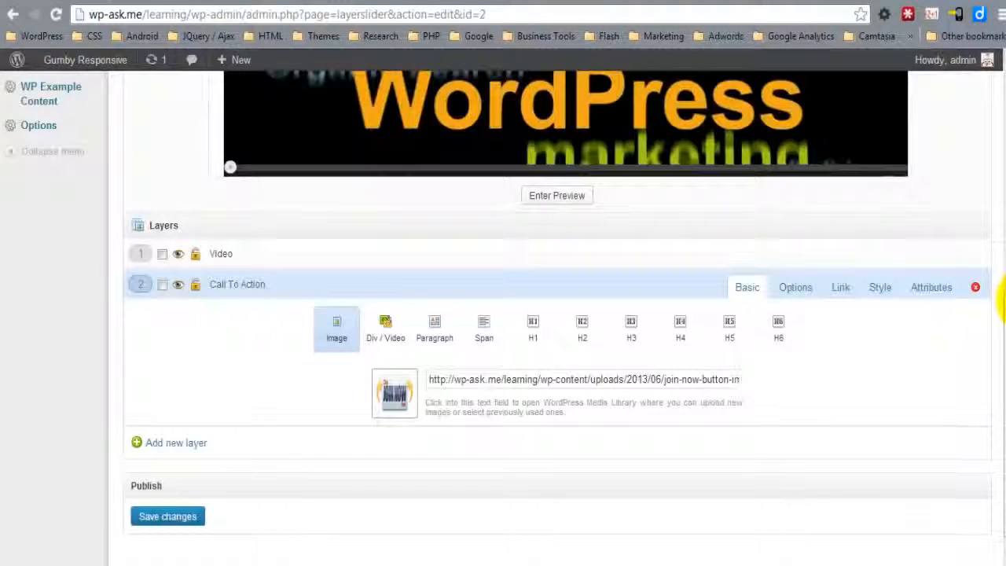
Move the Call To Action button image toward the right side of Slide #3 and reload the home page.
left_click_drag(1004, 338, 976, 220)
left_click_drag(381, 216, 823, 191)
left_click_drag(1003, 302, 1002, 415)
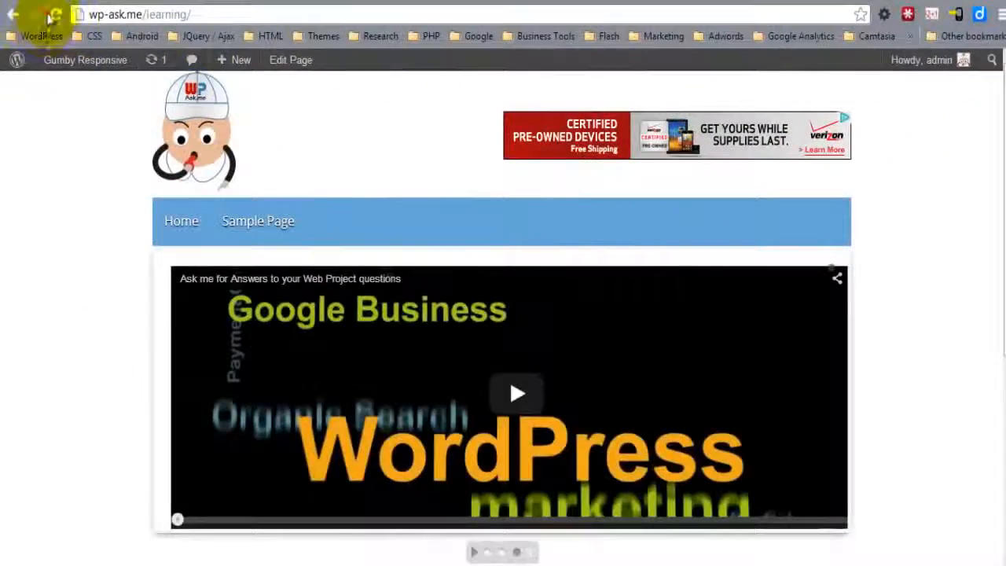
left_click(56, 14)
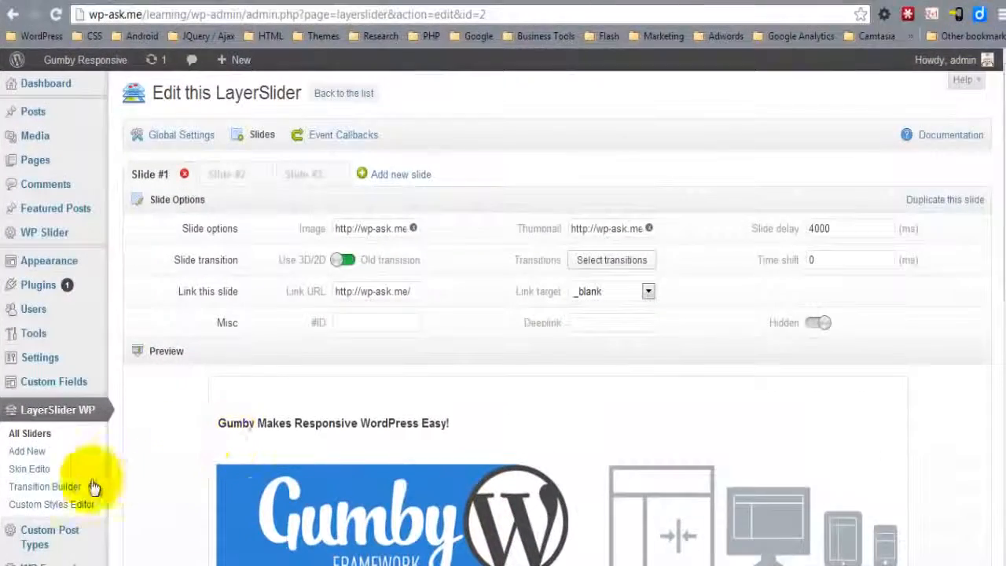
Look over LayerSlider WP's Transition Builder settings and open its Custom Styles Editor.
left_click(57, 475)
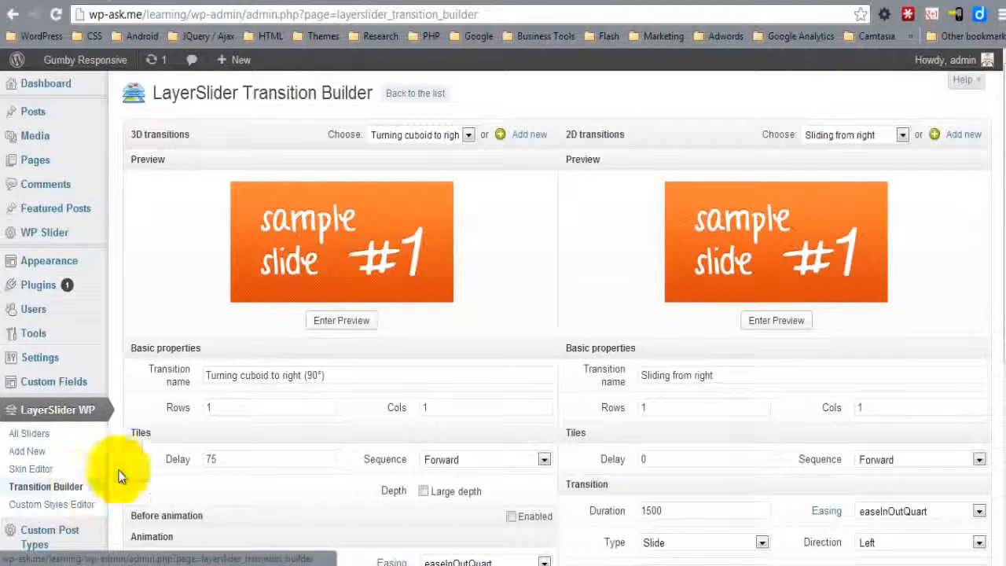
scroll(157, 448, "down", 3)
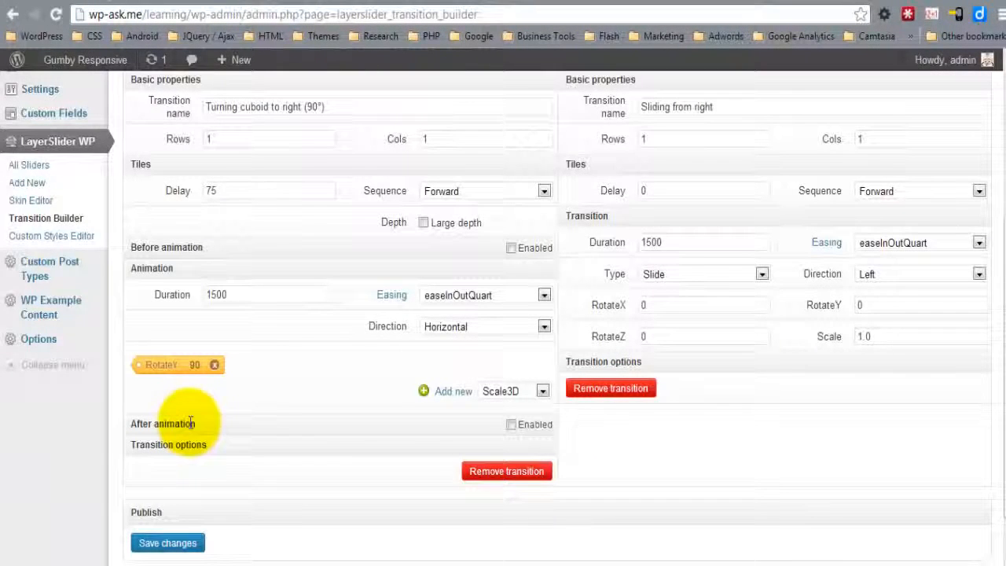
left_click(55, 231)
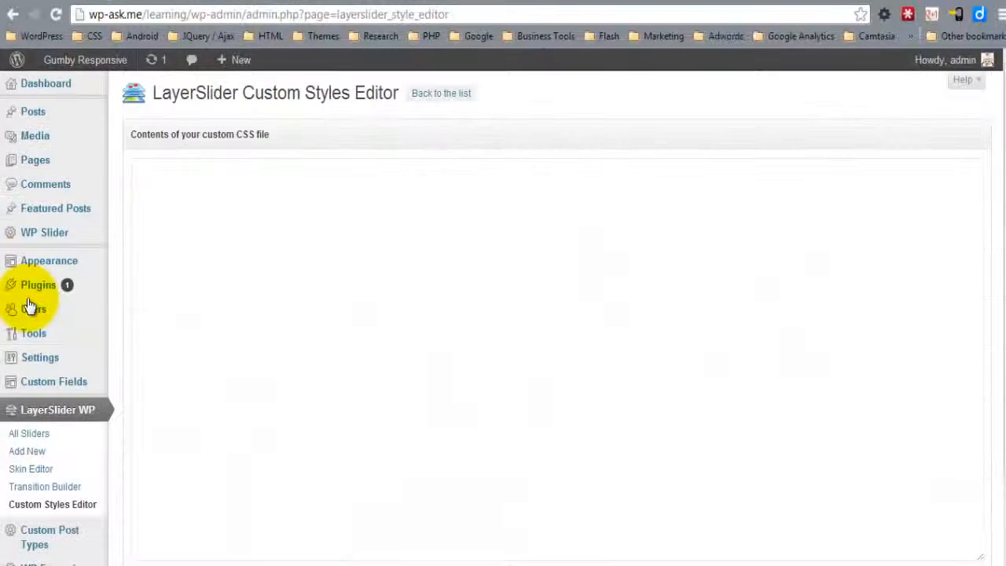
Set the Home Page 2 slider's skin to glass in its global settings, save it, and view the slider on the home page.
mouse_move(27, 308)
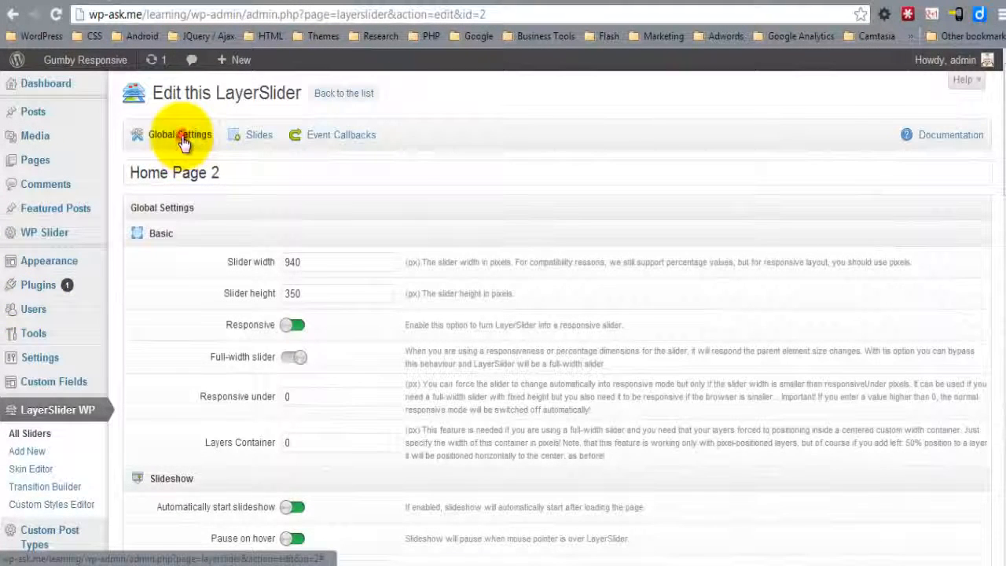
left_click_drag(1003, 117, 1002, 237)
left_click_drag(999, 276, 997, 296)
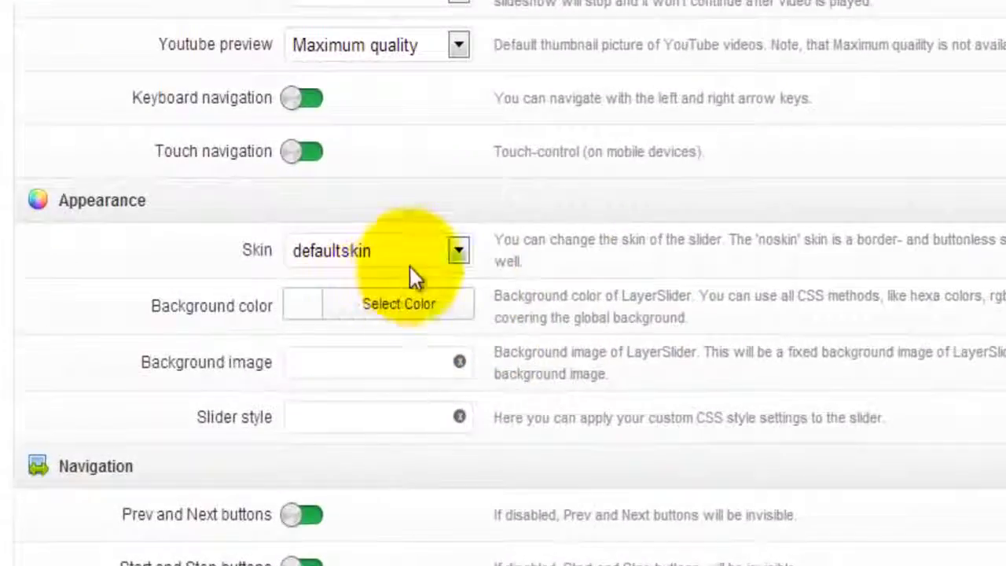
left_click(421, 244)
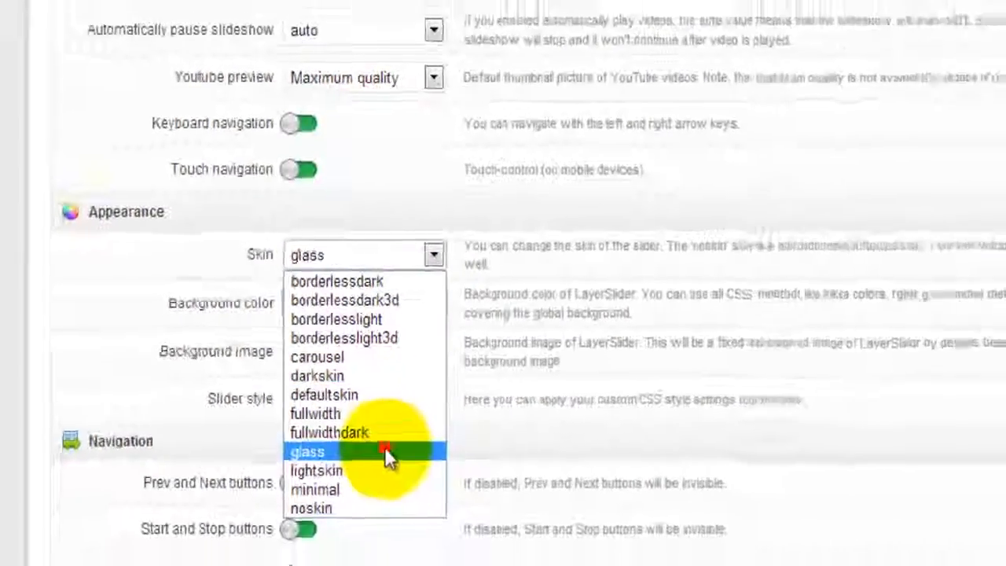
left_click(397, 478)
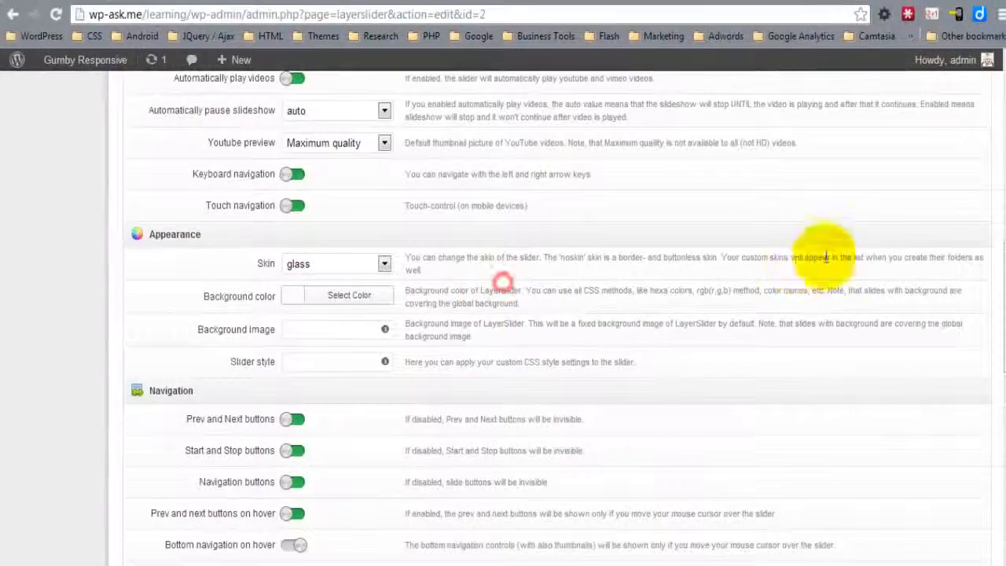
left_click_drag(998, 253, 992, 436)
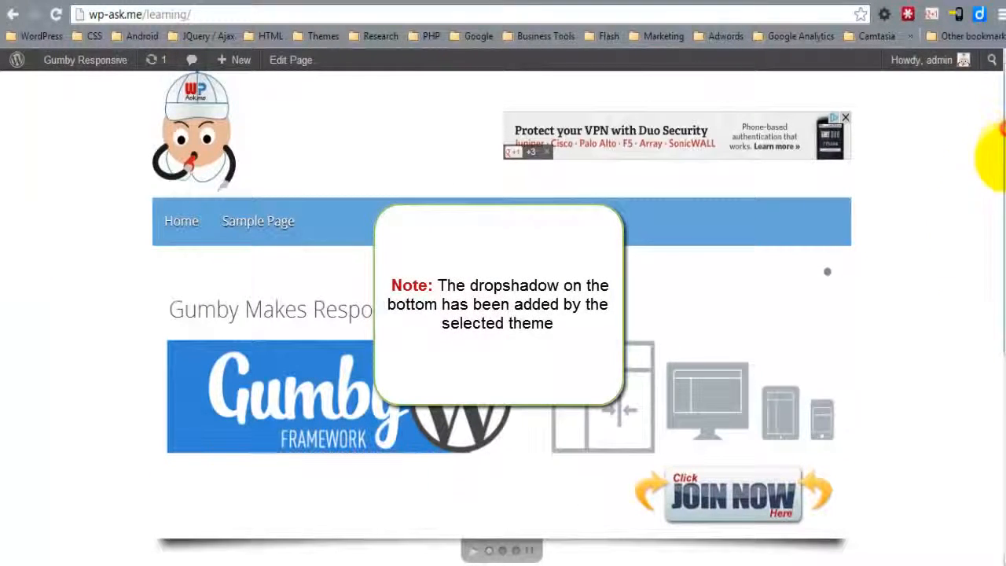
left_click_drag(1004, 158, 1003, 204)
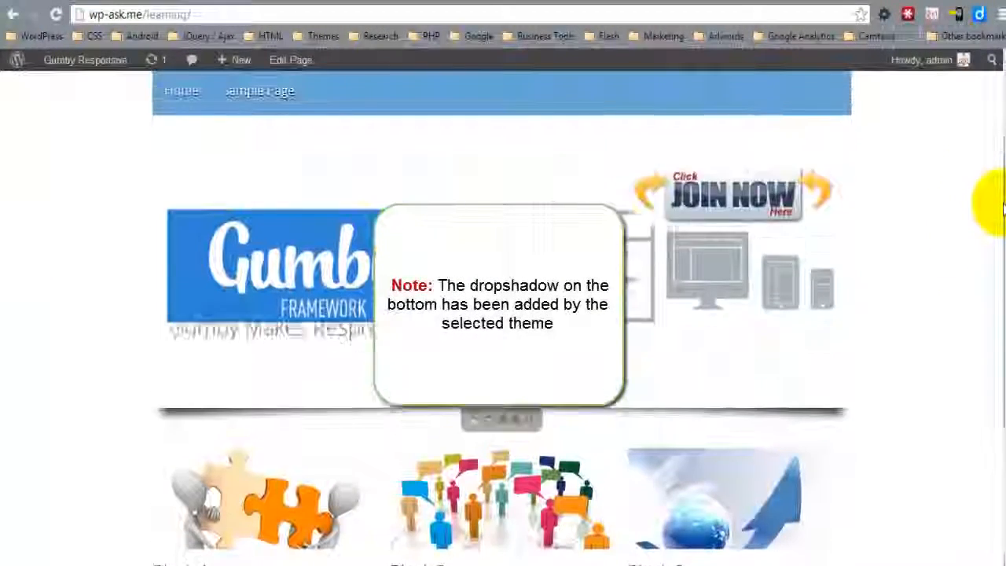